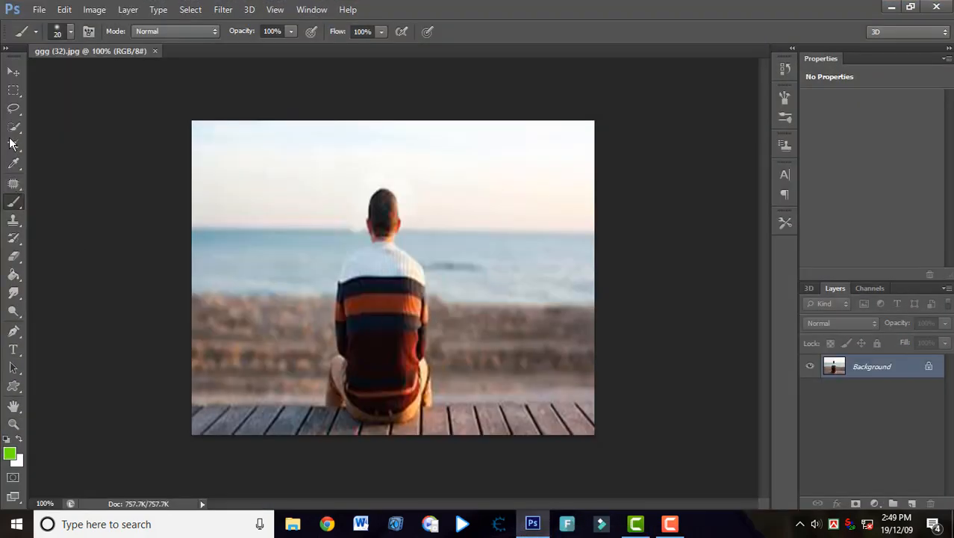
# Select the seated man from head to legs with the Quick Selection tool at brush size 30.
pyautogui.click(13, 127)
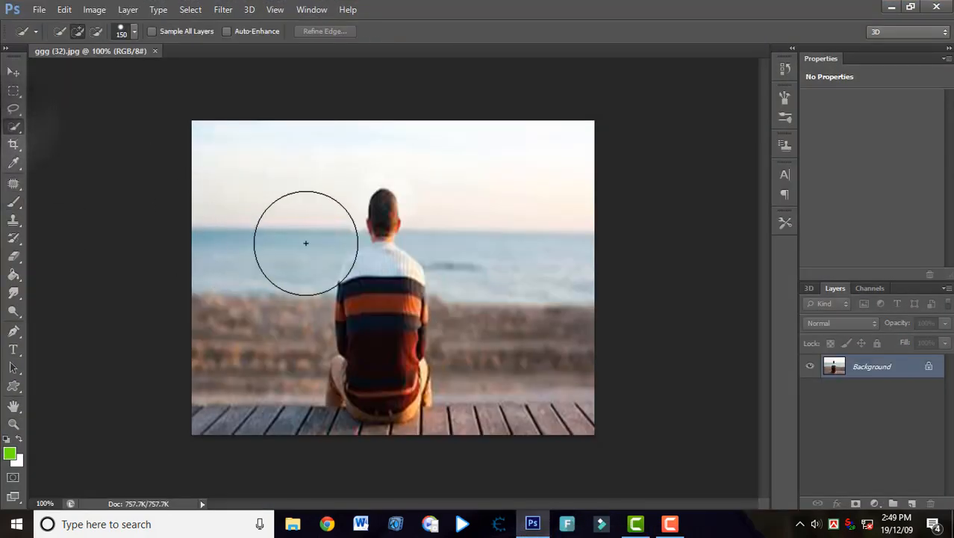
pyautogui.scroll(5, 363, 258)
pyautogui.scroll(-3, 362, 257)
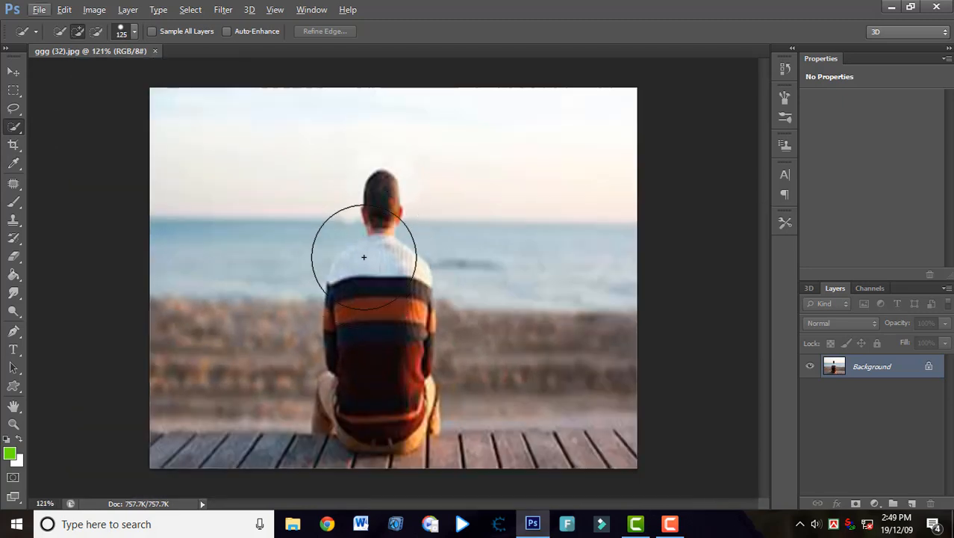
pyautogui.scroll(5, 371, 252)
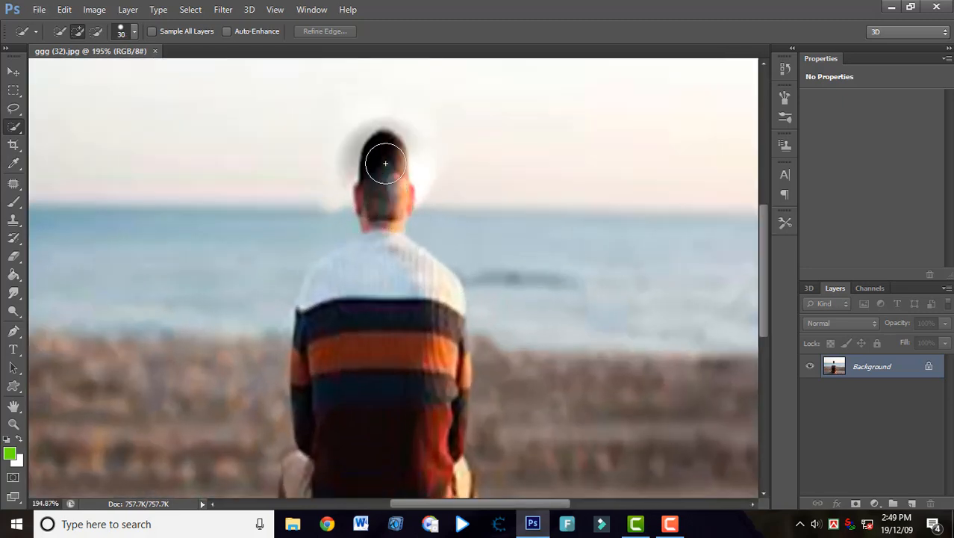
pyautogui.moveTo(410, 322); pyautogui.dragTo(422, 291)
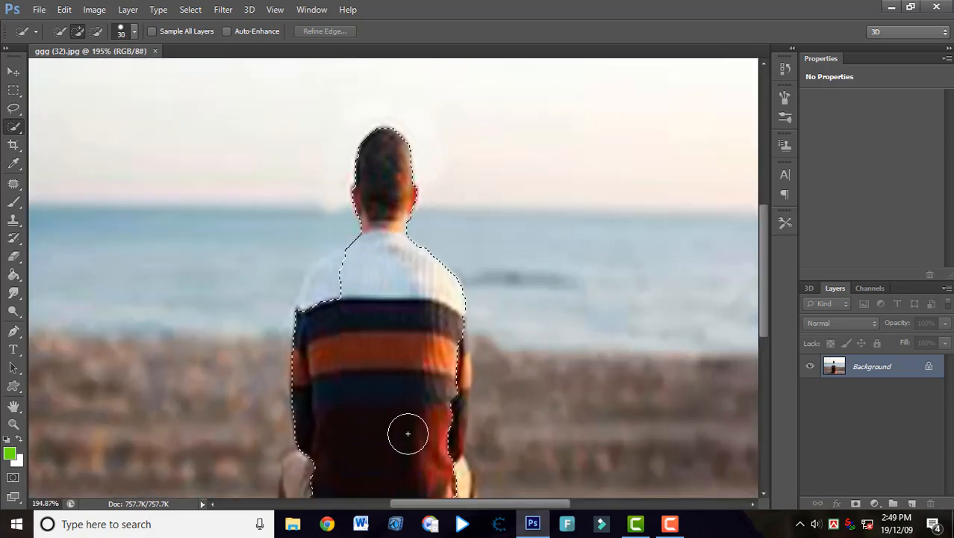
pyautogui.scroll(-3, 403, 431)
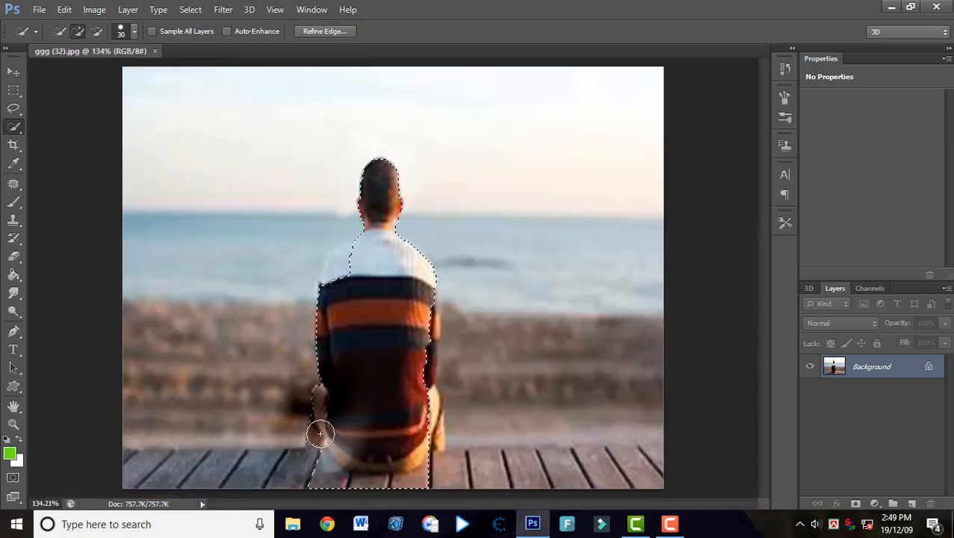
pyautogui.moveTo(423, 427); pyautogui.dragTo(428, 404)
pyautogui.moveTo(427, 437)
pyautogui.mouseDown()
pyautogui.moveTo(414, 367)
pyautogui.moveTo(429, 302)
pyautogui.moveTo(419, 280)
pyautogui.moveTo(426, 309)
pyautogui.moveTo(424, 300)
pyautogui.mouseUp()
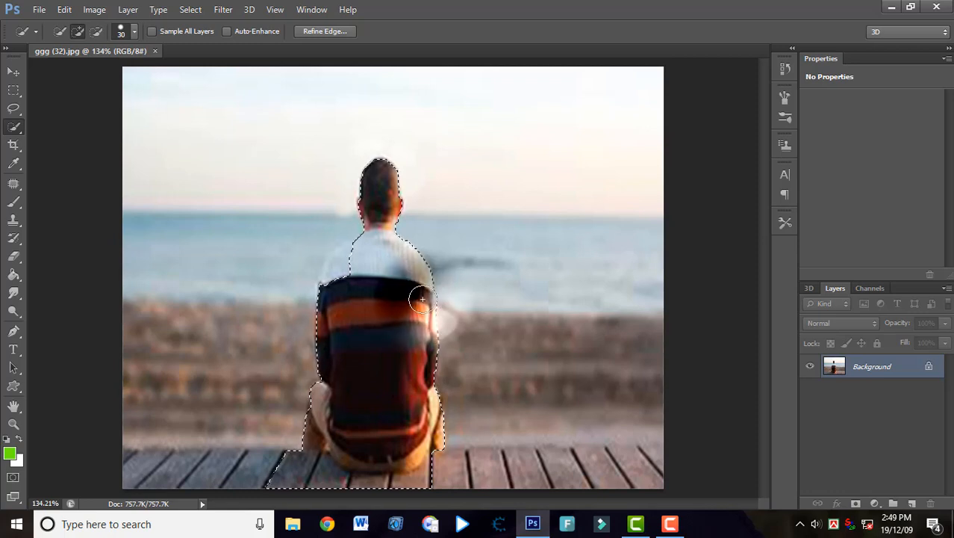
pyautogui.keyDown('alt'); pyautogui.click(451, 298); pyautogui.keyUp('alt')
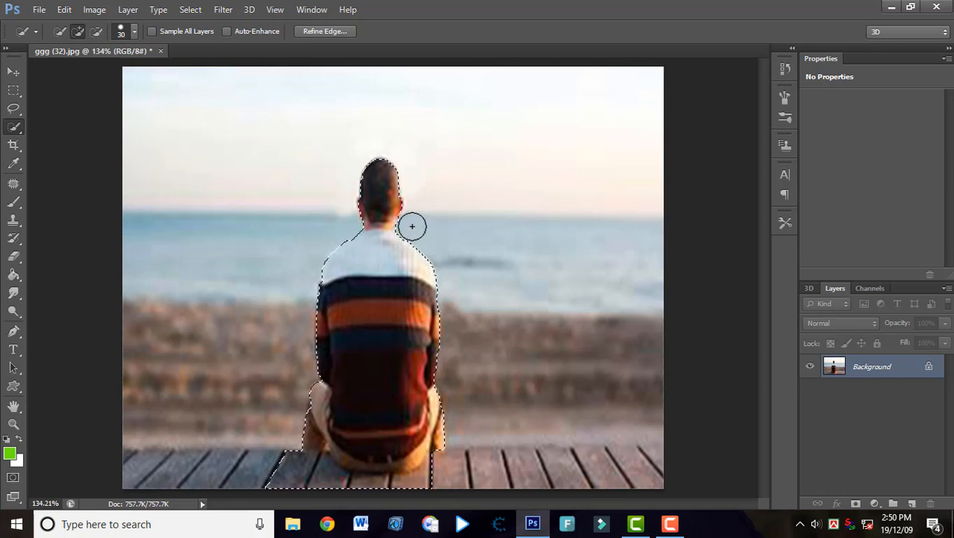
# Subtract the strip of sea beside the right side of the man's neck from the selection, using brush size 8.
pyautogui.scroll(3, 412, 225)
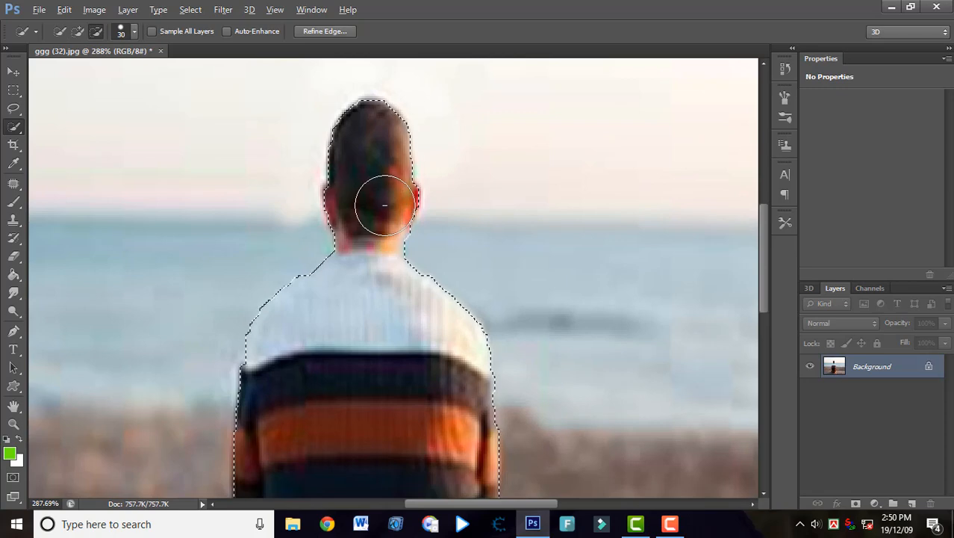
pyautogui.scroll(2, 388, 204)
pyautogui.scroll(-2, 398, 204)
pyautogui.scroll(2, 439, 241)
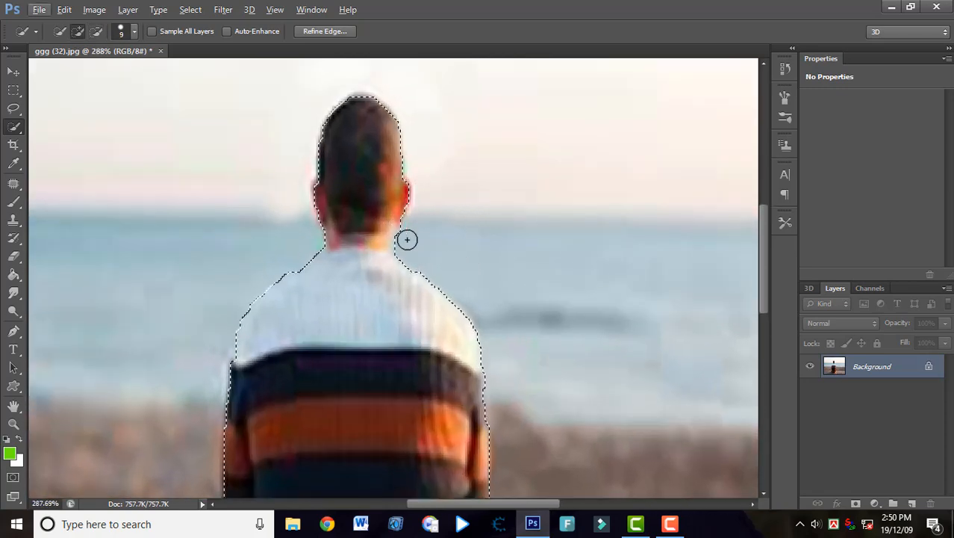
pyautogui.press('alt')
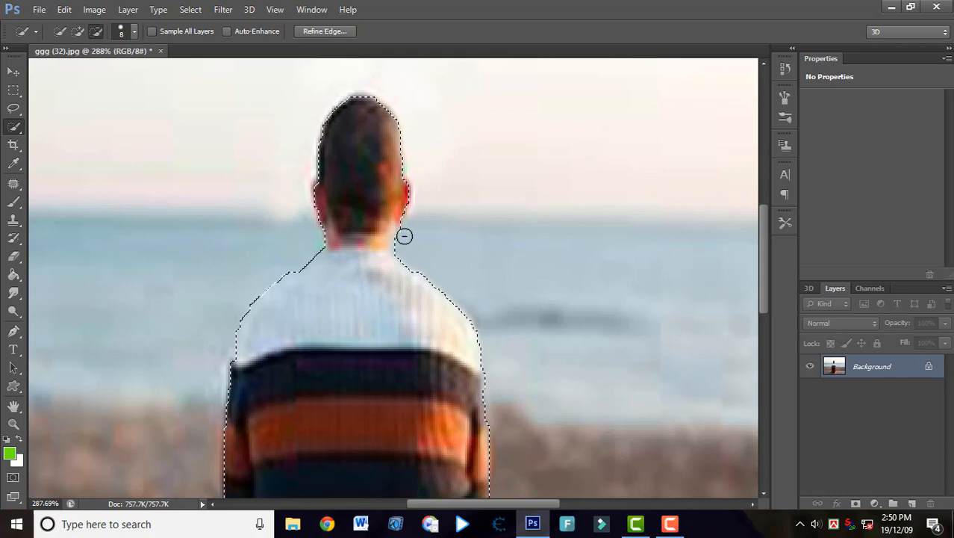
pyautogui.click(402, 243)
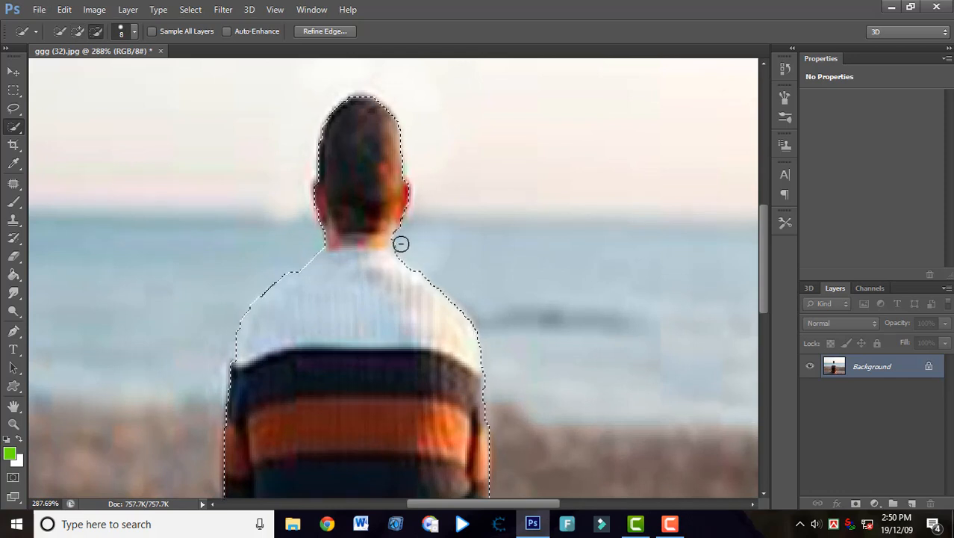
pyautogui.click(401, 243)
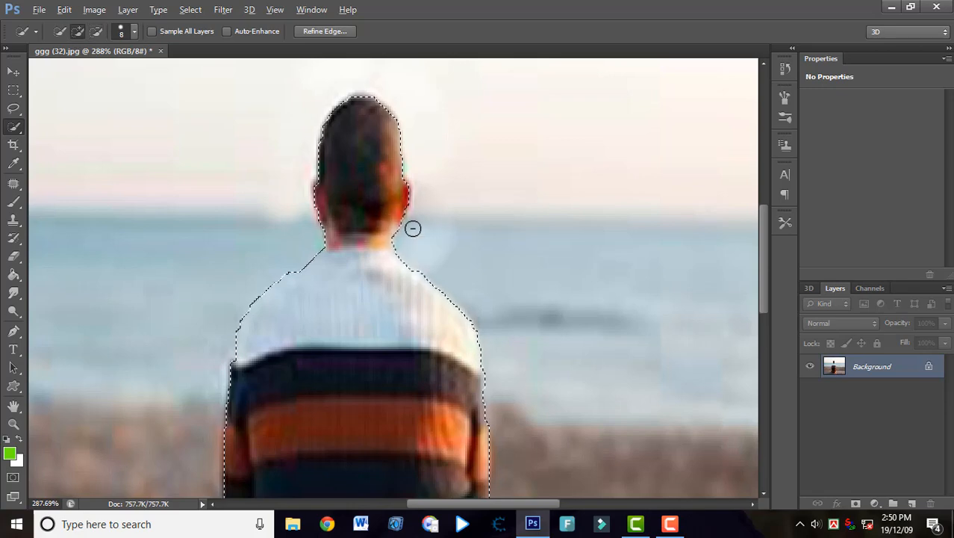
# Extend the selection across the whole wooden deck and trim the excess above the deck's edge.
pyautogui.scroll(-3, 413, 228)
pyautogui.scroll(-3, 417, 240)
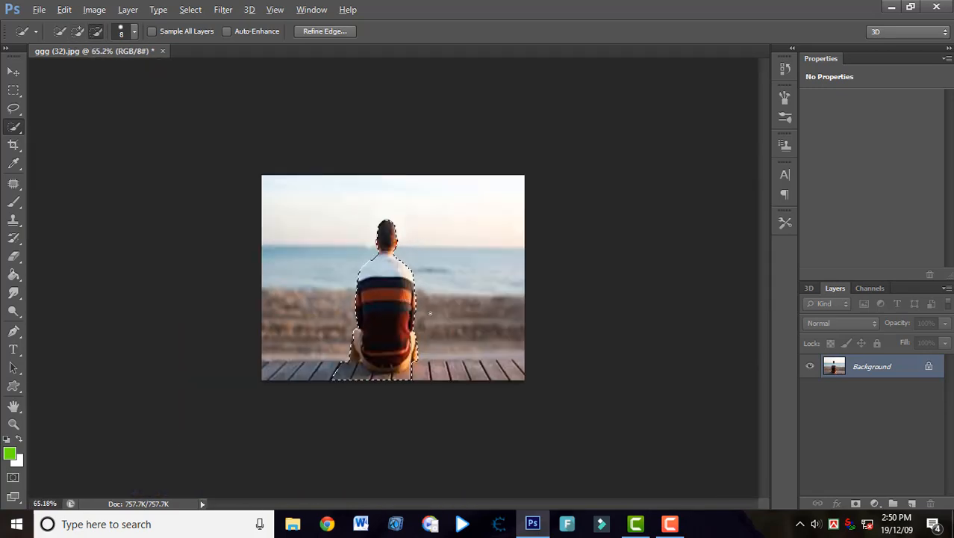
pyautogui.moveTo(272, 372); pyautogui.dragTo(369, 367)
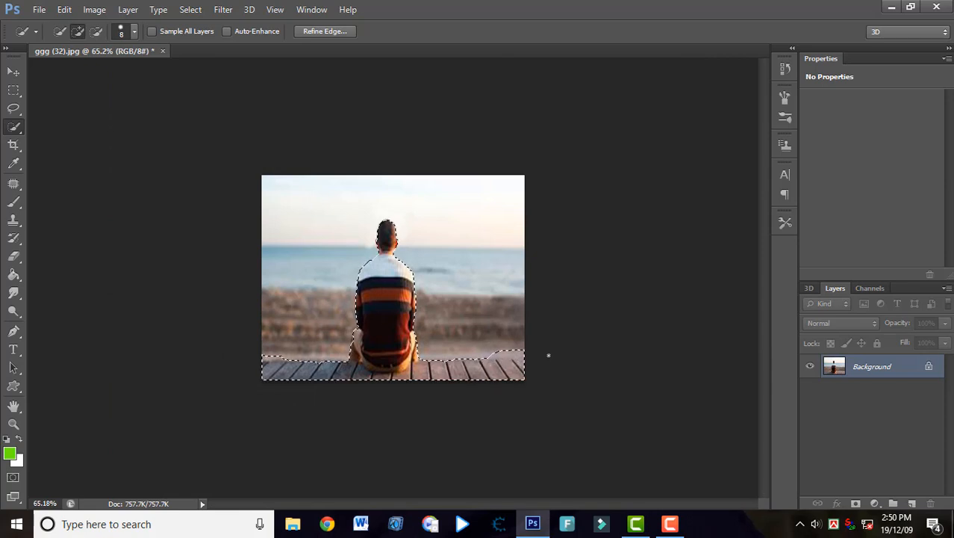
pyautogui.moveTo(521, 353); pyautogui.dragTo(491, 352)
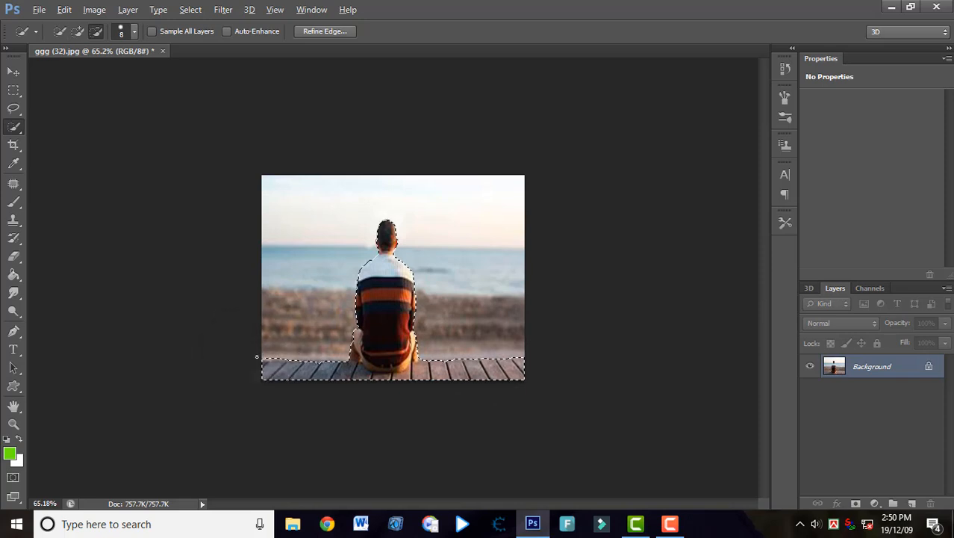
# Convert the background into an editable layer named Layer 0 and copy the selected man and deck onto a new layer.
pyautogui.rightClick(860, 366)
pyautogui.click(862, 209)
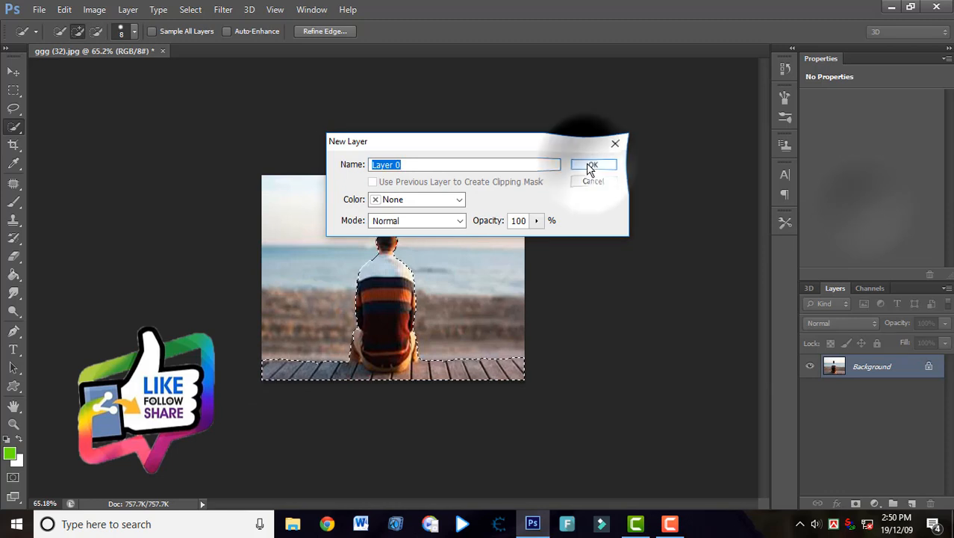
pyautogui.click(586, 162)
pyautogui.hotkey('ctrl', 'j')
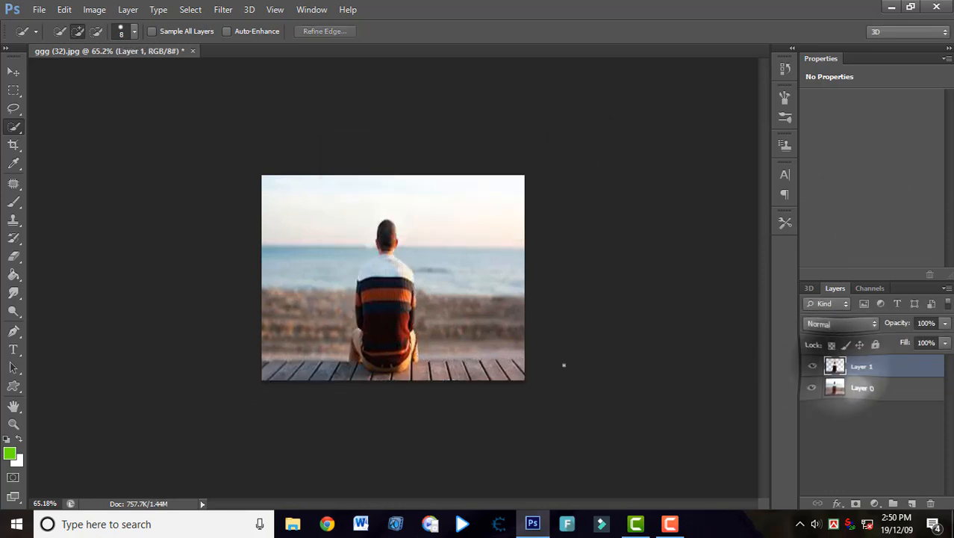
# Preview the ggg (33) sunset picture on the desktop, close it and place the file into the beach photo document.
pyautogui.click(891, 8)
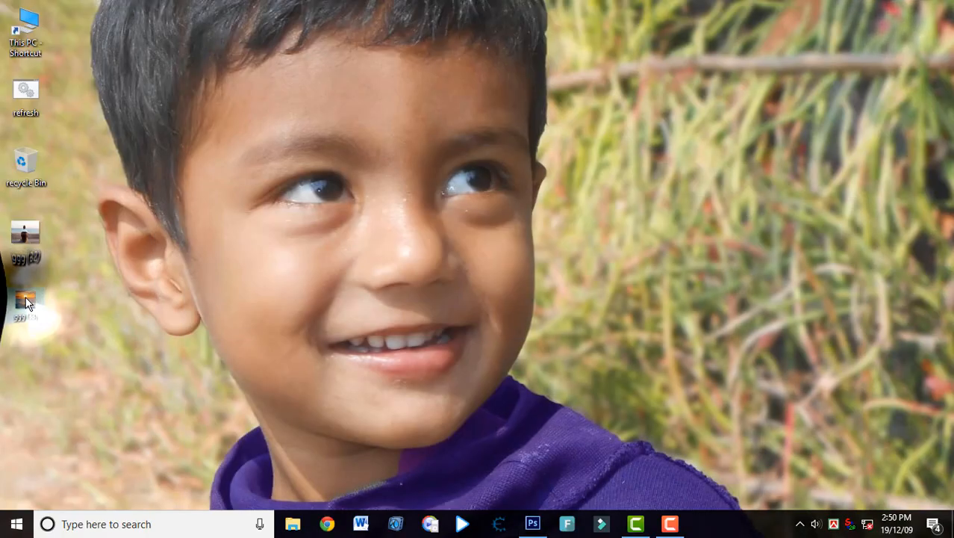
pyautogui.doubleClick(25, 302)
pyautogui.click(937, 8)
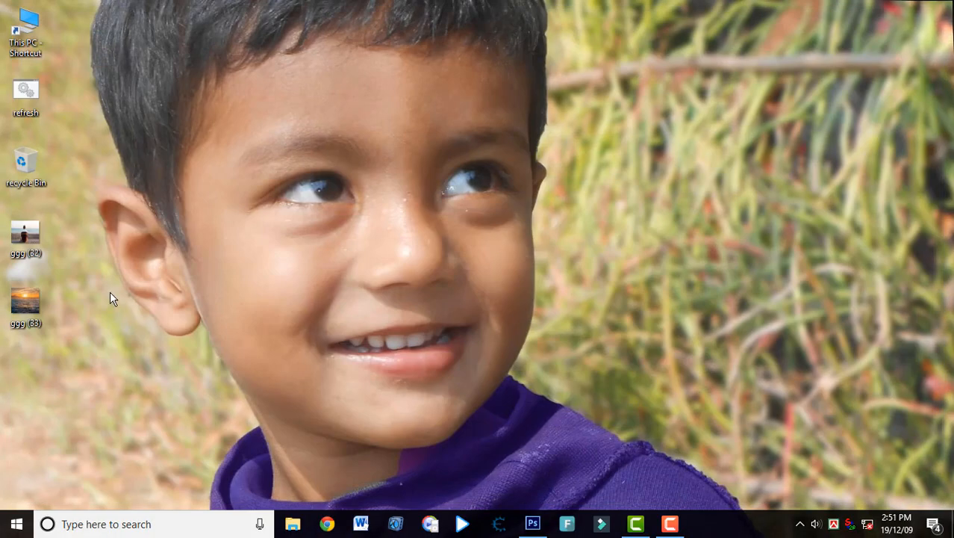
pyautogui.moveTo(25, 302); pyautogui.dragTo(439, 335)
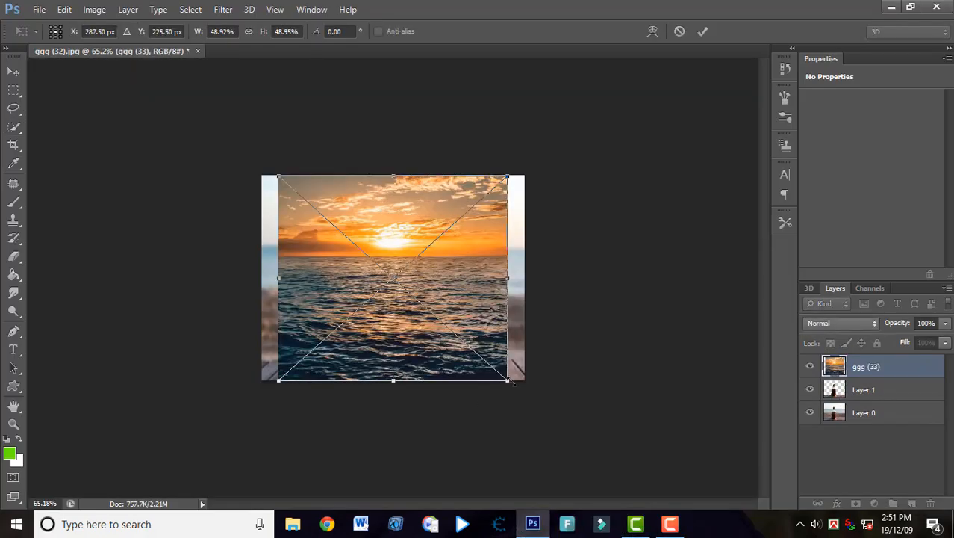
# Stretch the placed sunset image over the photo's sky and sea, about 57% wide and 30% high, and commit the transform.
pyautogui.moveTo(513, 383); pyautogui.dragTo(525, 294)
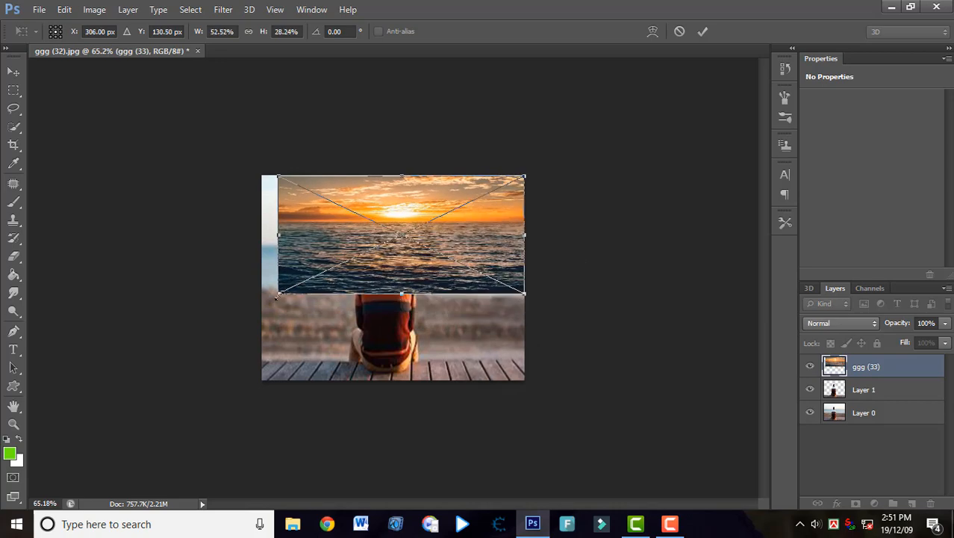
pyautogui.moveTo(276, 298); pyautogui.dragTo(254, 302)
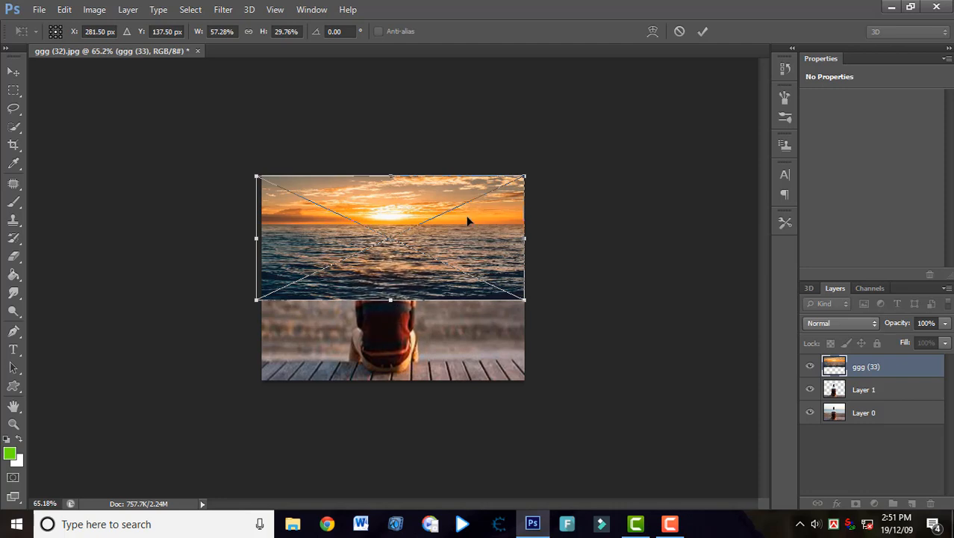
pyautogui.click(703, 31)
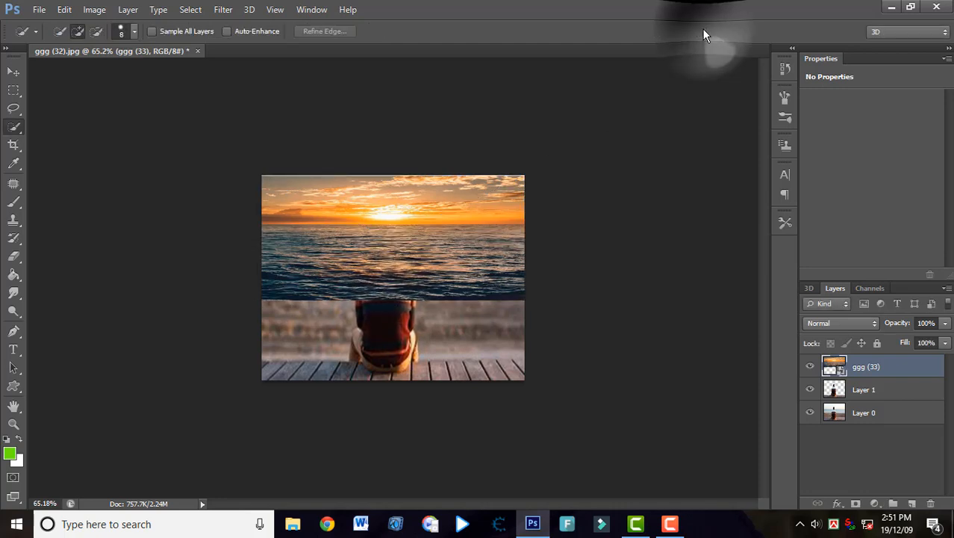
# Rasterize the ggg (33) layer and move Layer 1 with the man above it.
pyautogui.moveTo(855, 367); pyautogui.dragTo(860, 369)
pyautogui.rightClick(860, 369)
pyautogui.click(604, 200)
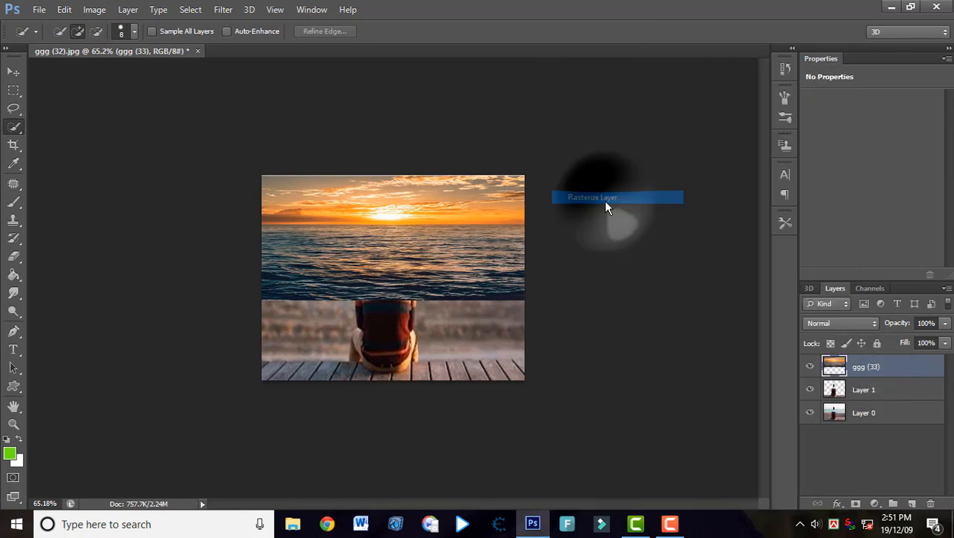
pyautogui.moveTo(874, 398); pyautogui.dragTo(874, 355)
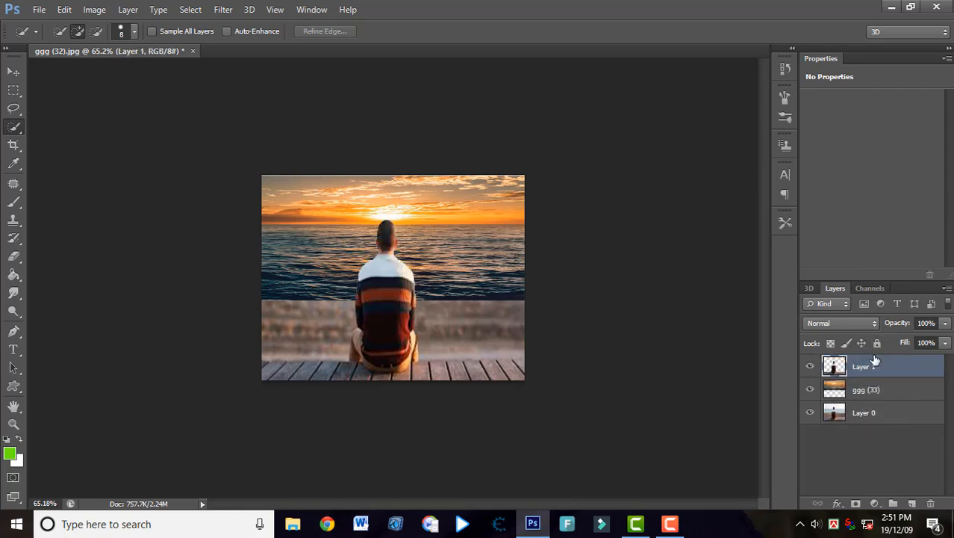
# Add a layer mask to the ggg (33) layer and paint black along the sea's lower edge with a 20 px brush.
pyautogui.click(867, 395)
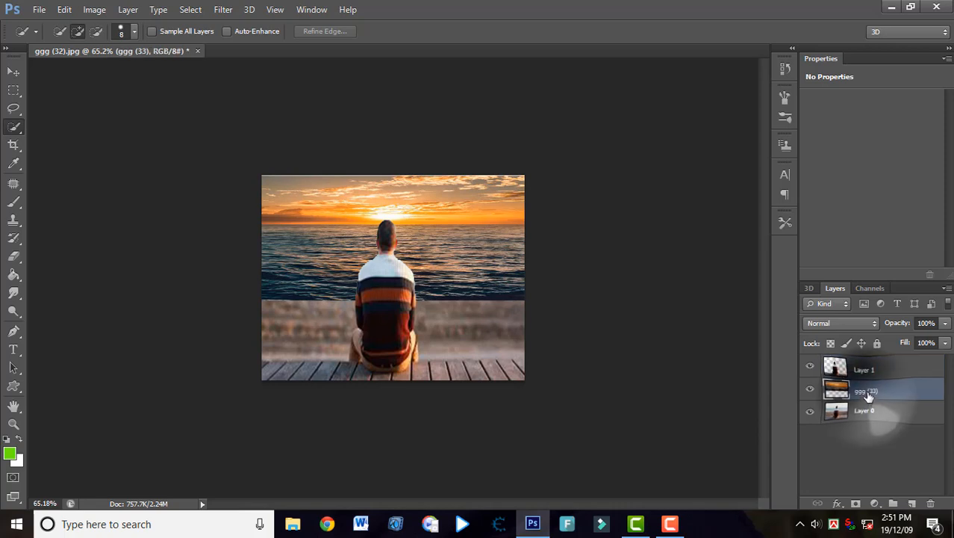
pyautogui.click(856, 506)
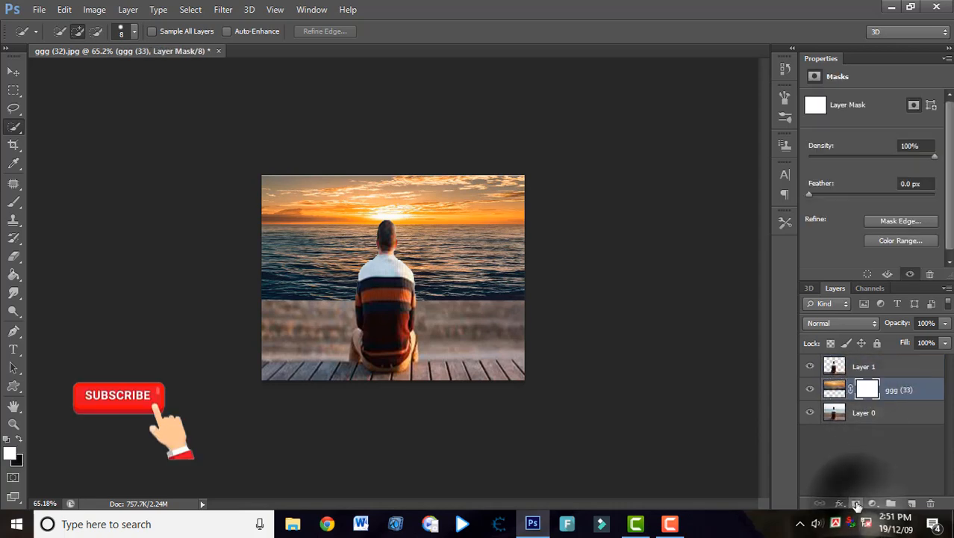
pyautogui.click(18, 440)
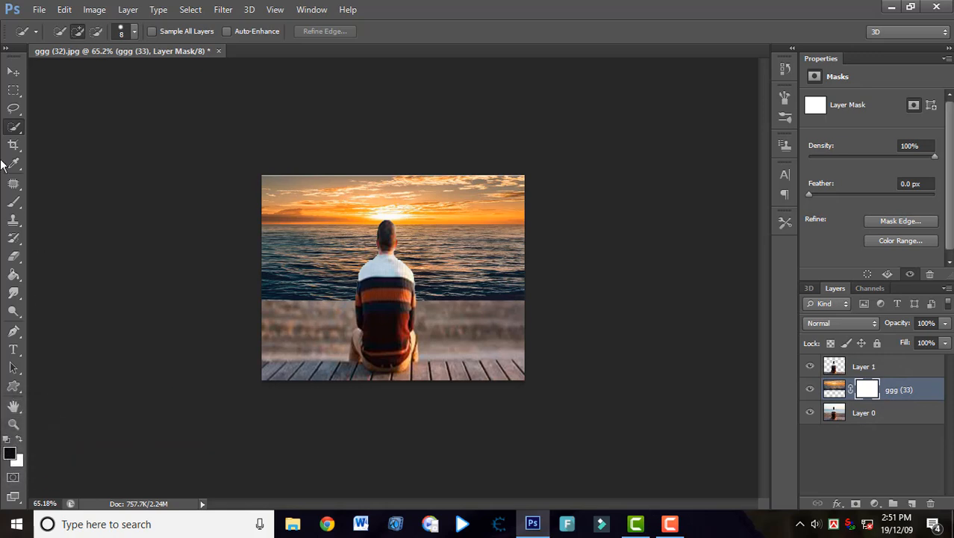
pyautogui.click(13, 202)
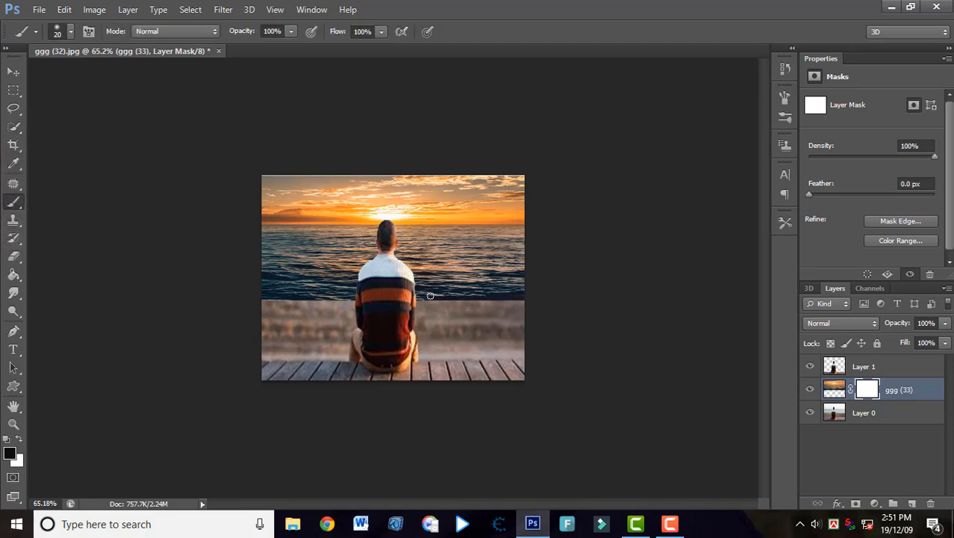
pyautogui.moveTo(407, 269)
pyautogui.mouseDown()
pyautogui.moveTo(438, 308)
pyautogui.moveTo(530, 286)
pyautogui.moveTo(510, 298)
pyautogui.mouseUp()
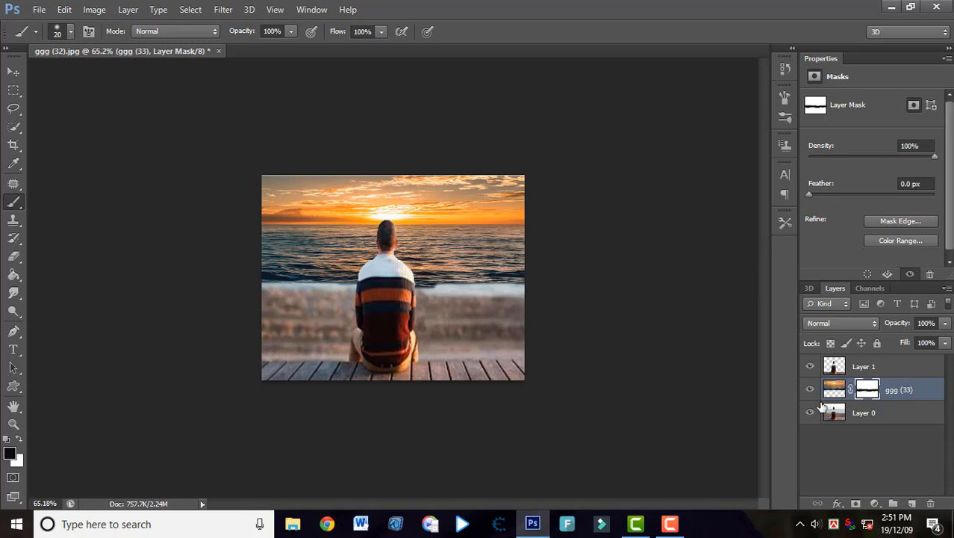
# Set the ggg (33) layer's fill to 65% and refine its mask along the shoreline with a 45 px brush.
pyautogui.click(834, 388)
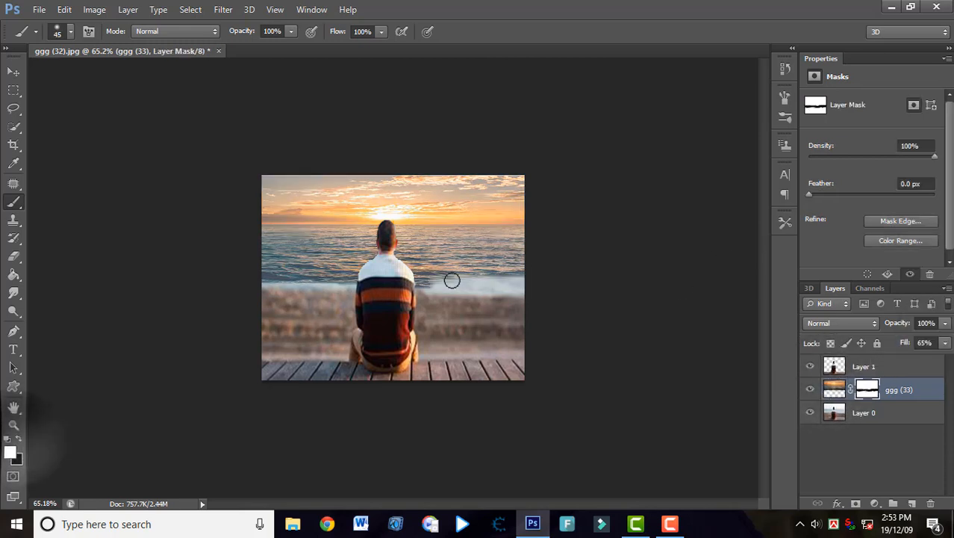
pyautogui.moveTo(452, 277)
pyautogui.mouseDown()
pyautogui.moveTo(448, 288)
pyautogui.moveTo(428, 277)
pyautogui.moveTo(448, 282)
pyautogui.moveTo(355, 279)
pyautogui.moveTo(366, 272)
pyautogui.moveTo(247, 282)
pyautogui.moveTo(505, 279)
pyautogui.moveTo(404, 290)
pyautogui.moveTo(446, 284)
pyautogui.mouseUp()
pyautogui.scroll(-4, 447, 283)
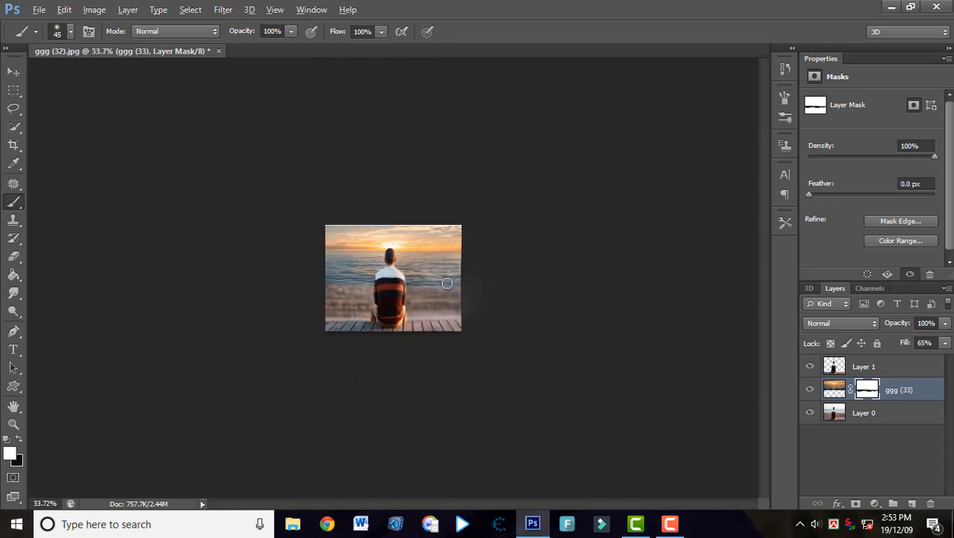
pyautogui.scroll(4, 447, 283)
pyautogui.scroll(1, 433, 302)
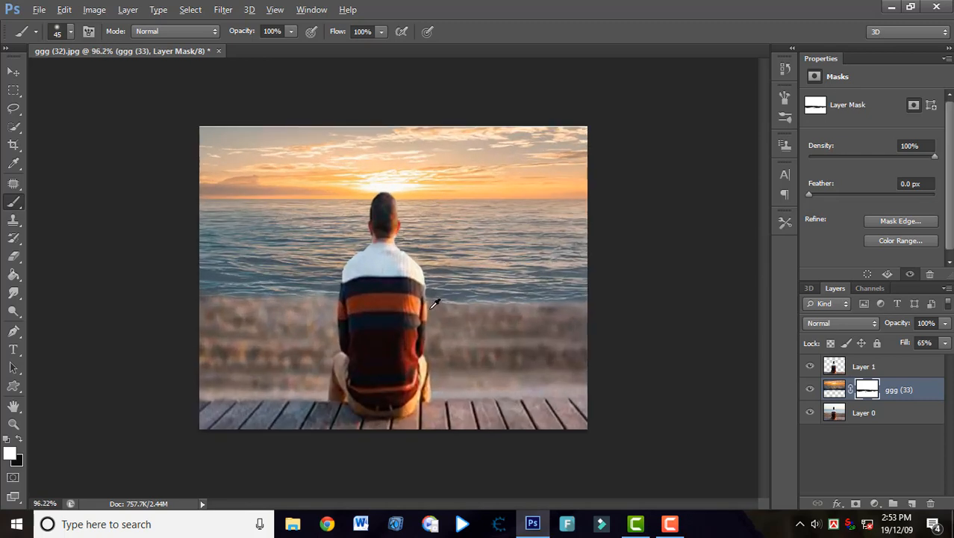
pyautogui.scroll(-2, 357, 310)
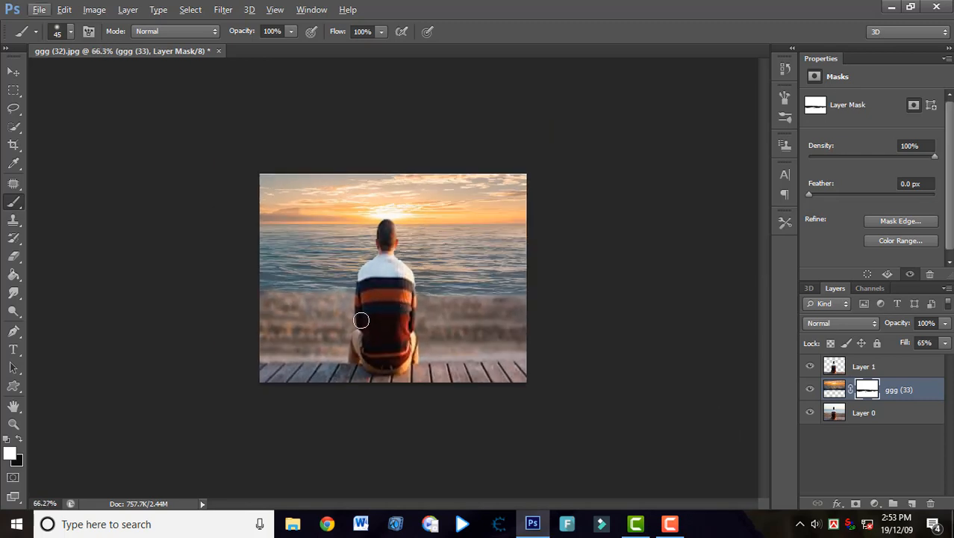
pyautogui.scroll(-1, 365, 319)
pyautogui.scroll(3, 362, 313)
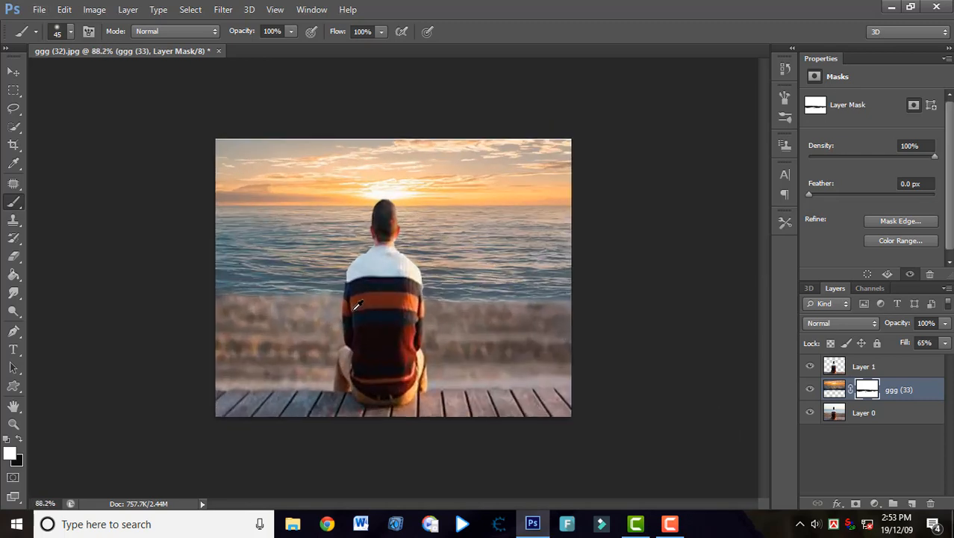
# Restore the ggg (33) layer's fill to 100% and set the brush opacity to 35% for painting on its mask.
pyautogui.scroll(-2, 374, 308)
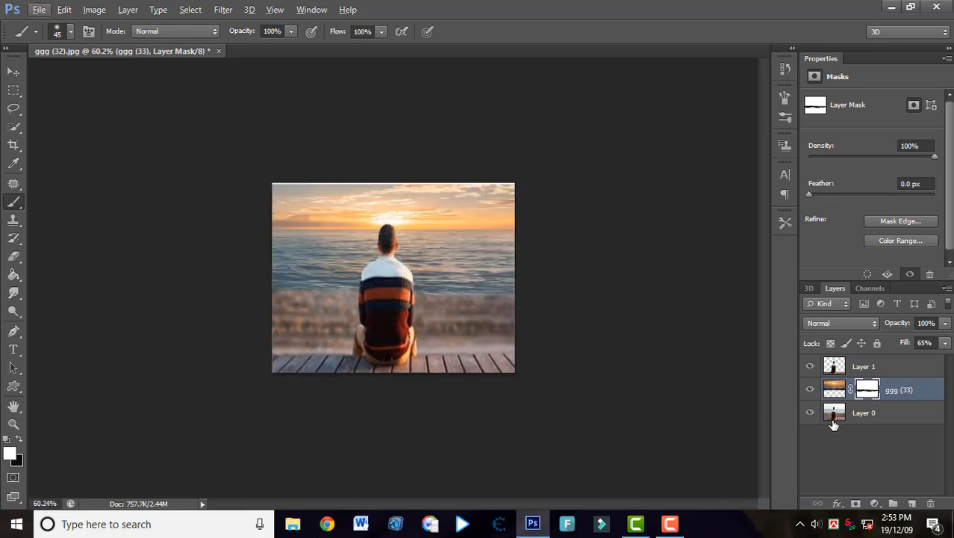
pyautogui.click(869, 390)
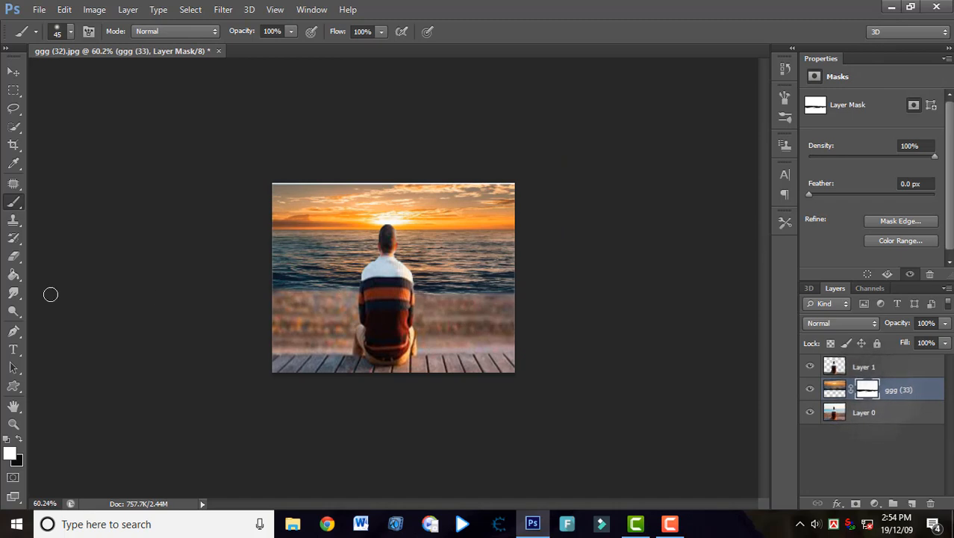
pyautogui.click(74, 32)
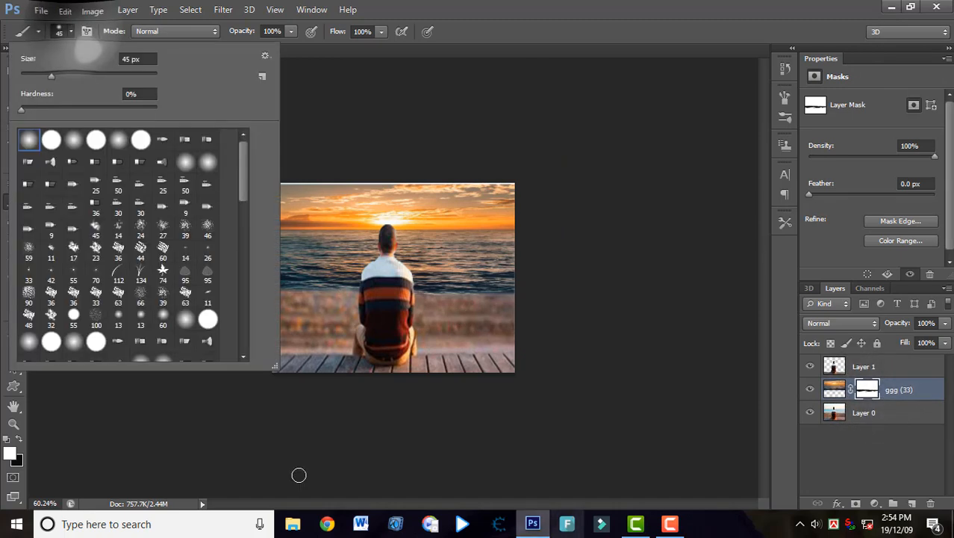
pyautogui.click(71, 31)
pyautogui.click(291, 32)
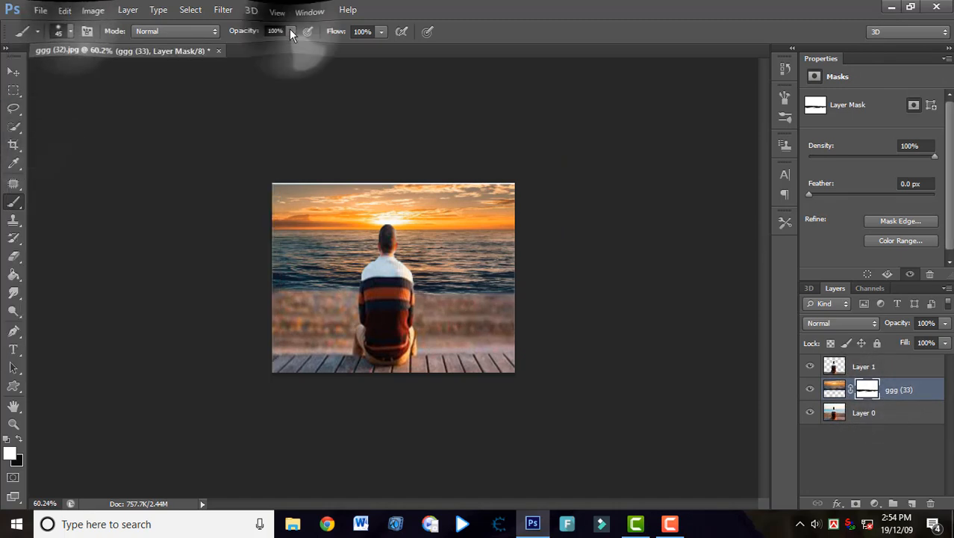
pyautogui.click(258, 46)
pyautogui.click(290, 31)
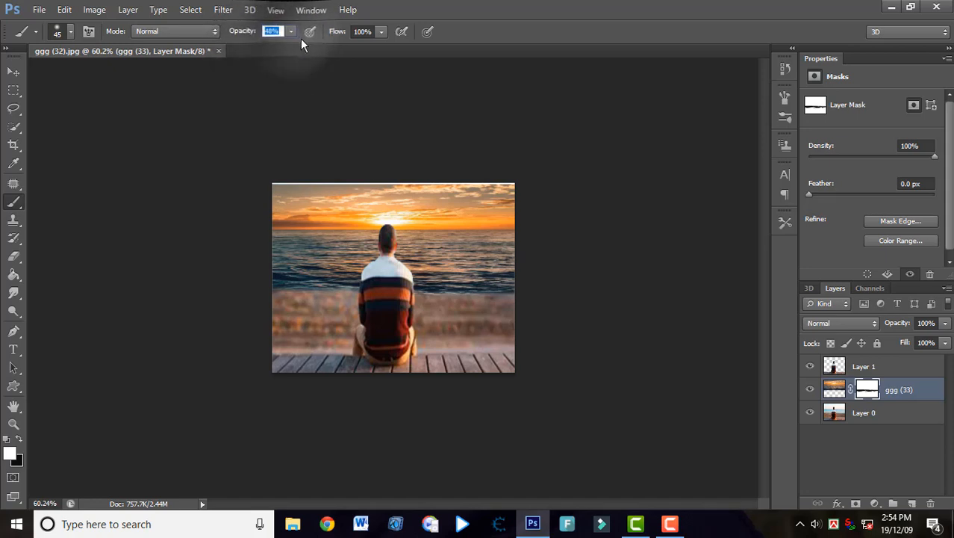
pyautogui.click(291, 32)
pyautogui.click(277, 46)
pyautogui.click(290, 31)
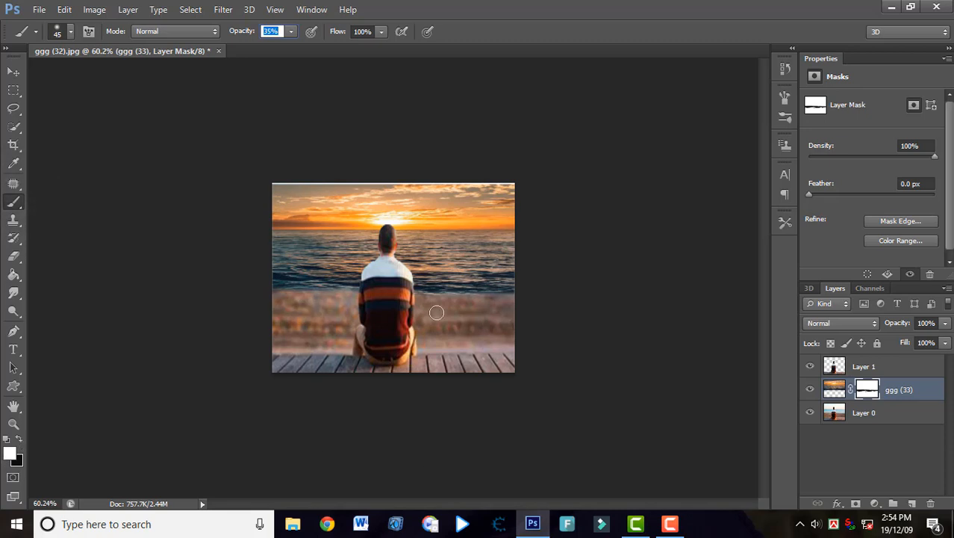
# Paint the ggg (33) layer's mask along the shoreline, first in white and then in black, with the 45 px brush.
pyautogui.moveTo(430, 293); pyautogui.dragTo(474, 301)
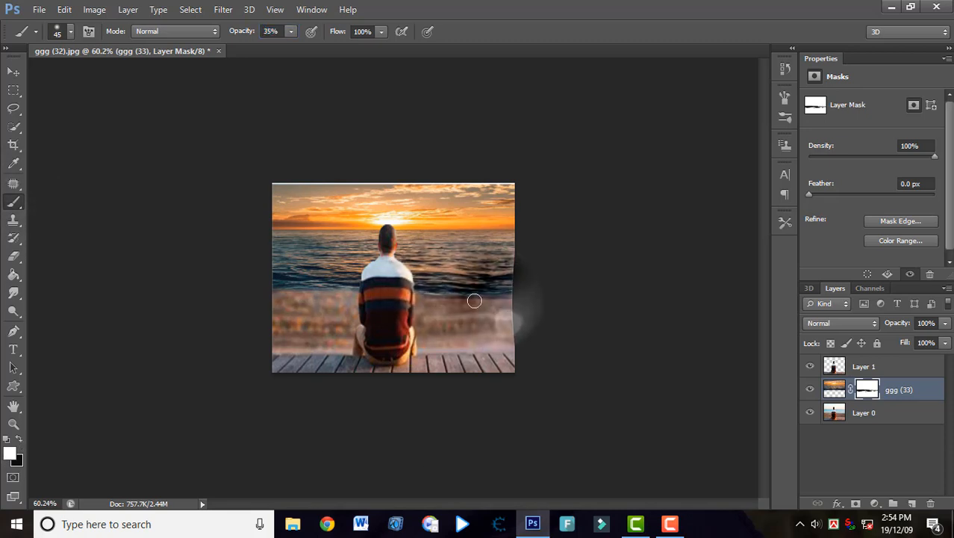
pyautogui.click(21, 439)
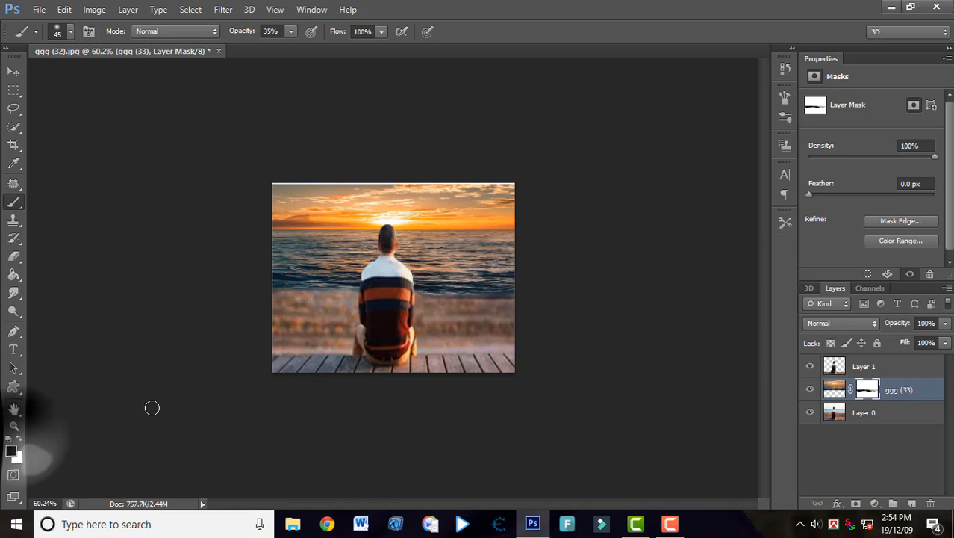
pyautogui.moveTo(446, 301)
pyautogui.mouseDown()
pyautogui.moveTo(518, 298)
pyautogui.moveTo(454, 288)
pyautogui.moveTo(466, 298)
pyautogui.moveTo(508, 296)
pyautogui.moveTo(432, 295)
pyautogui.moveTo(446, 306)
pyautogui.moveTo(365, 288)
pyautogui.moveTo(323, 300)
pyautogui.moveTo(325, 289)
pyautogui.moveTo(275, 294)
pyautogui.moveTo(349, 298)
pyautogui.mouseUp()
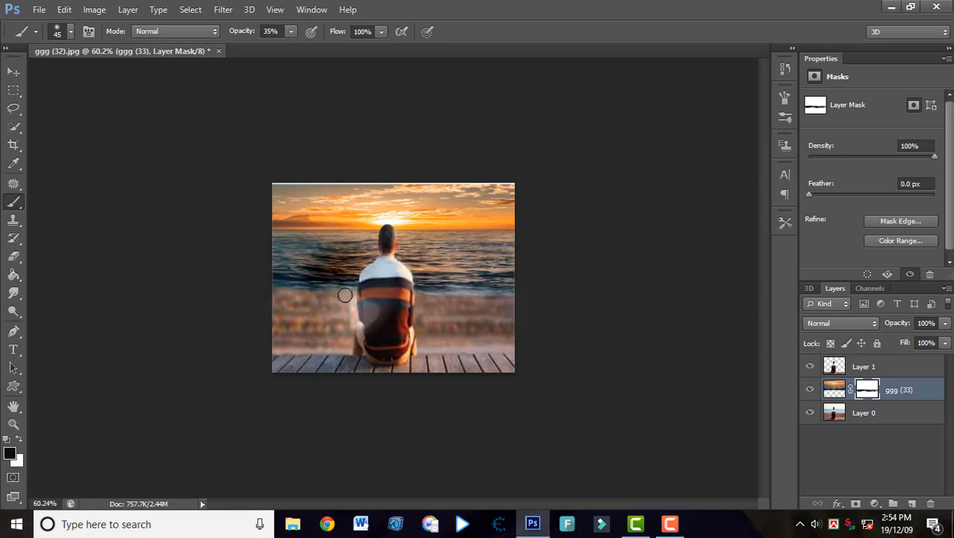
# Apply a 3 px Field Blur to the sunset image on the ggg (33) layer.
pyautogui.scroll(-3, 344, 329)
pyautogui.scroll(-1, 372, 304)
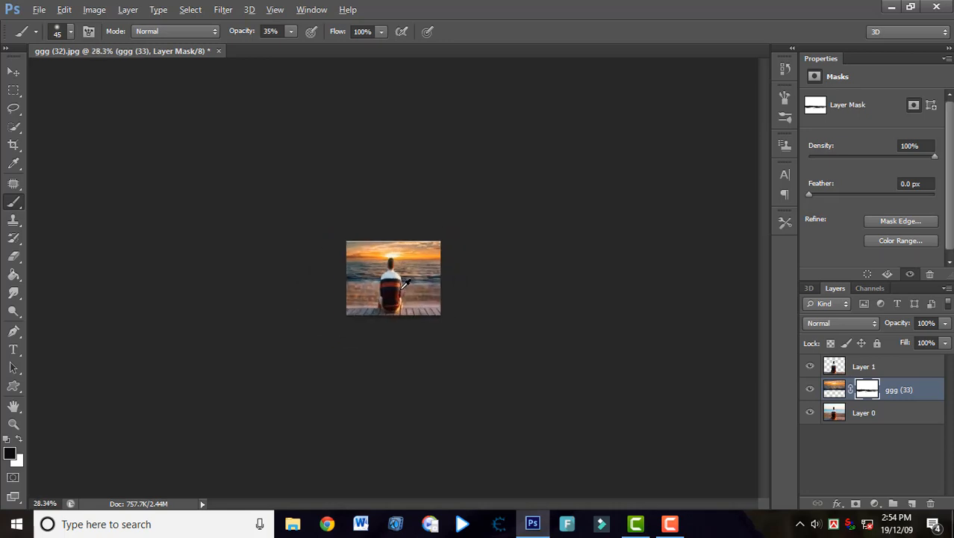
pyautogui.scroll(4, 412, 277)
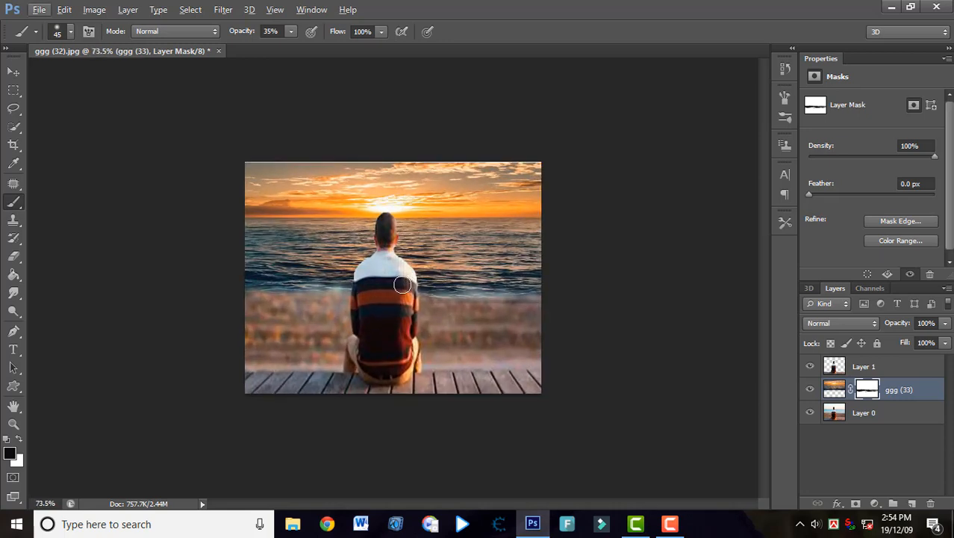
pyautogui.scroll(-2, 394, 285)
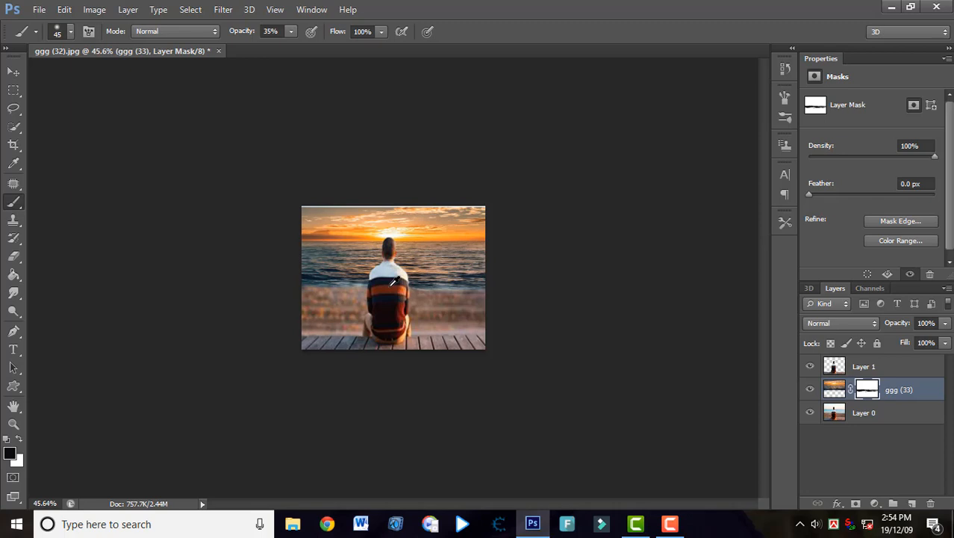
pyautogui.scroll(4, 389, 284)
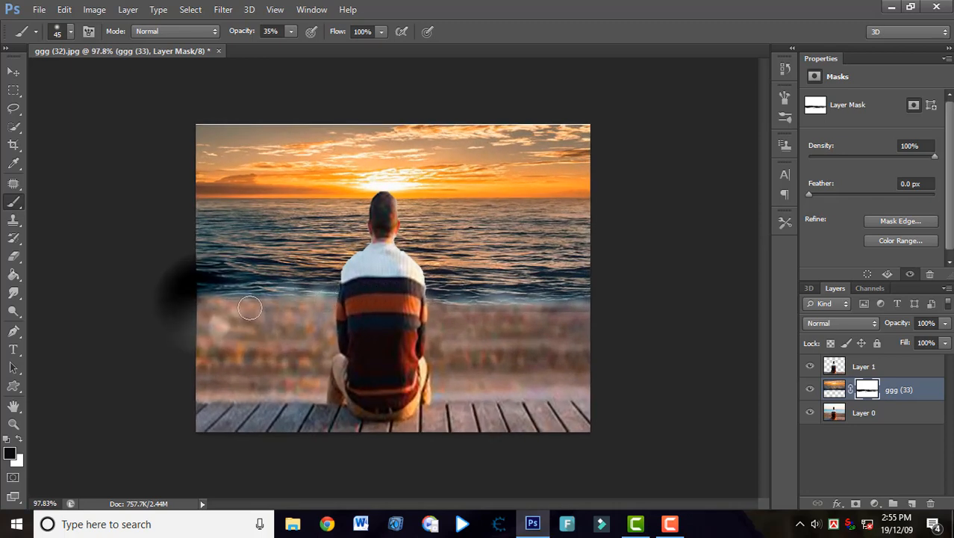
pyautogui.click(834, 388)
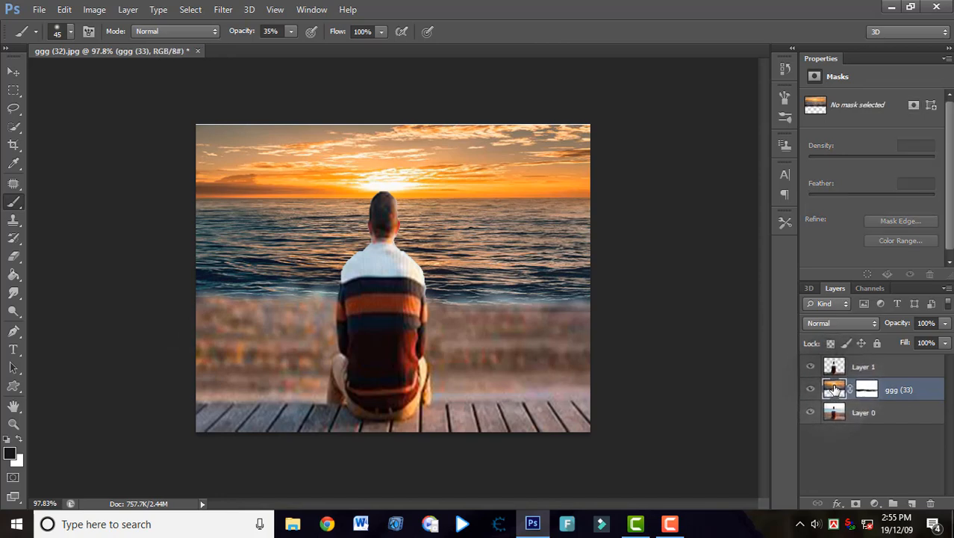
pyautogui.click(222, 10)
pyautogui.moveTo(247, 151)
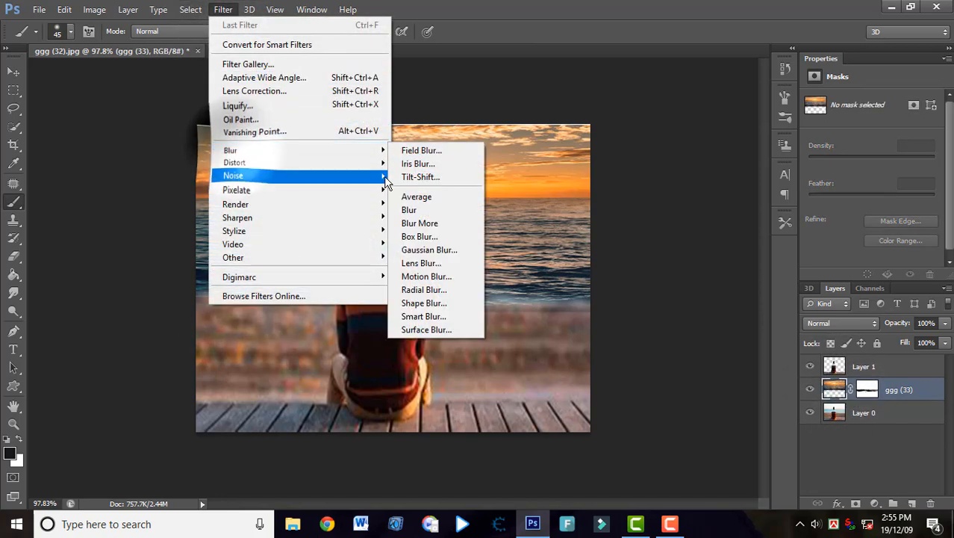
pyautogui.click(412, 151)
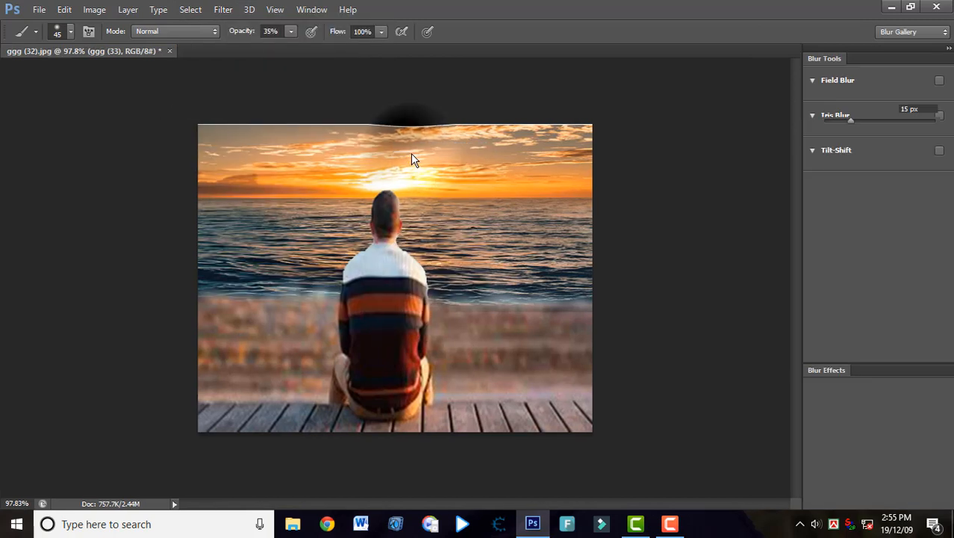
pyautogui.moveTo(389, 273); pyautogui.dragTo(396, 254)
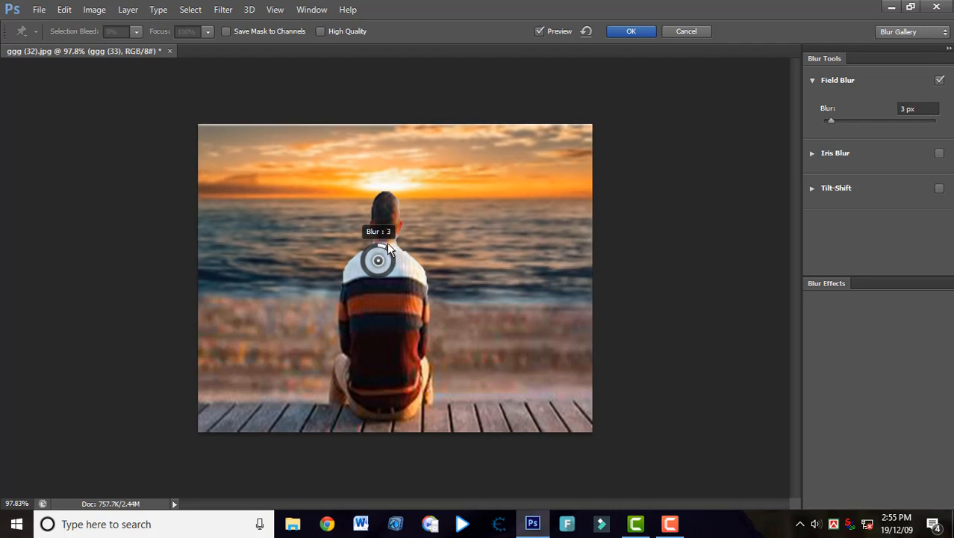
pyautogui.click(627, 31)
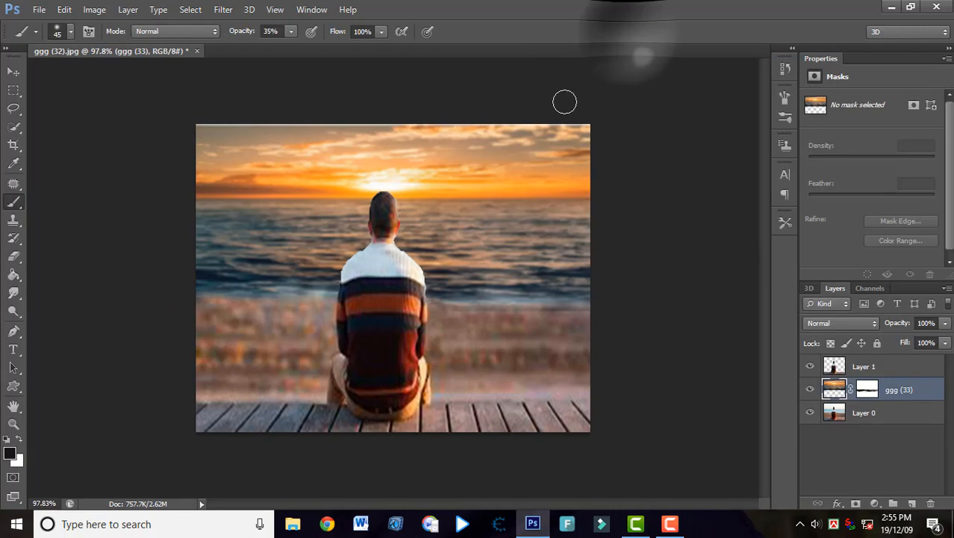
# Erase the rough cutout edges around the man's neck, shoulders and arms on Layer 1 with the 20 px eraser.
pyautogui.scroll(-2, 408, 231)
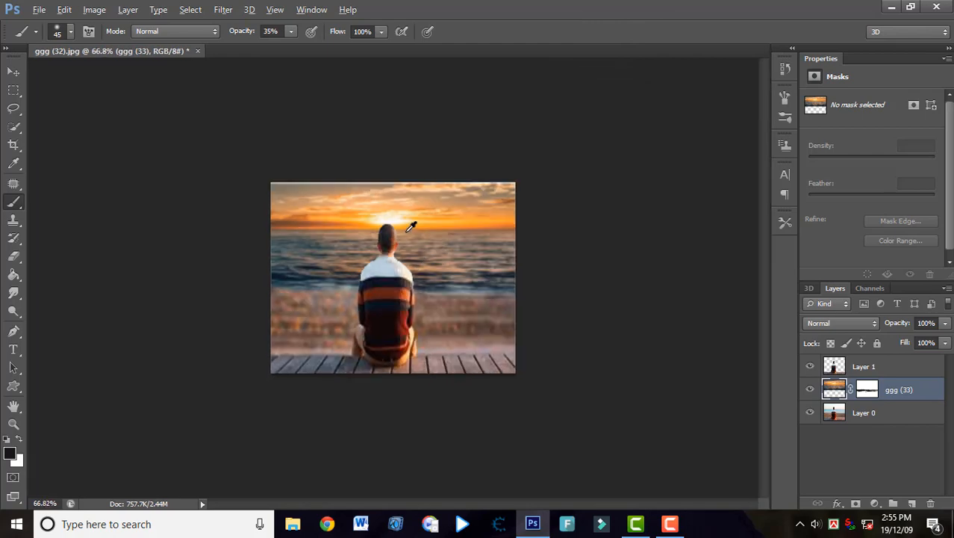
pyautogui.scroll(4, 410, 226)
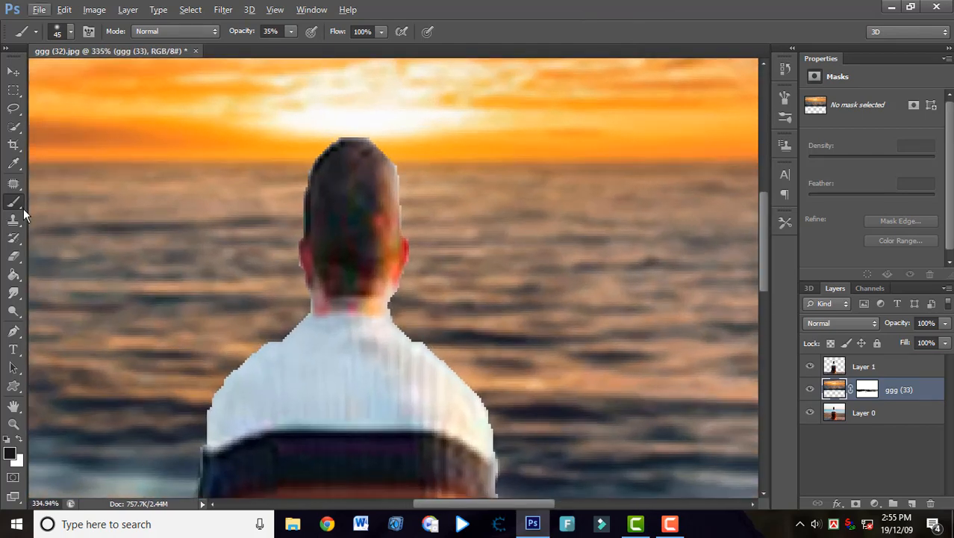
pyautogui.click(13, 258)
pyautogui.click(863, 366)
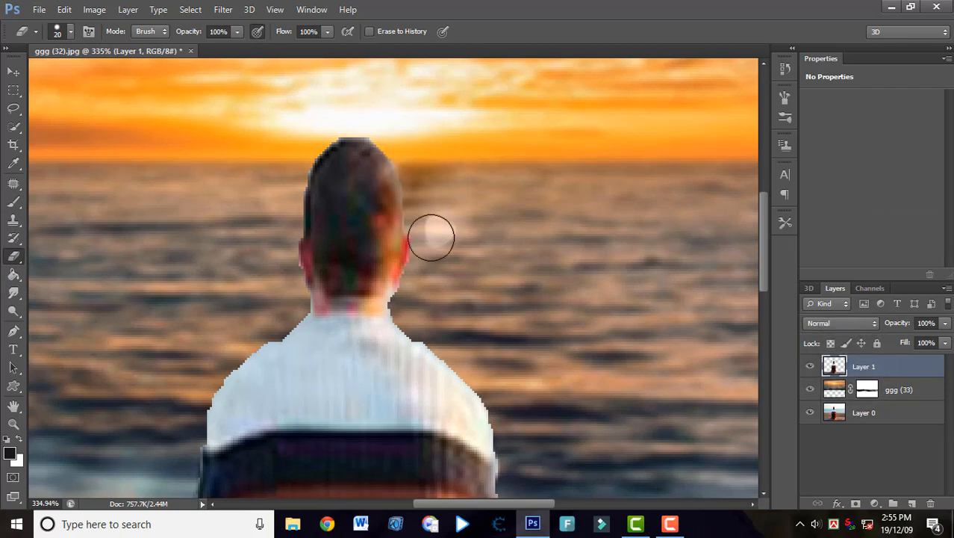
pyautogui.moveTo(414, 308)
pyautogui.mouseDown()
pyautogui.moveTo(478, 344)
pyautogui.moveTo(458, 335)
pyautogui.moveTo(505, 397)
pyautogui.moveTo(507, 390)
pyautogui.moveTo(519, 469)
pyautogui.moveTo(519, 454)
pyautogui.mouseUp()
pyautogui.scroll(-3, 519, 454)
pyautogui.moveTo(521, 388); pyautogui.dragTo(532, 443)
pyautogui.scroll(-3, 532, 443)
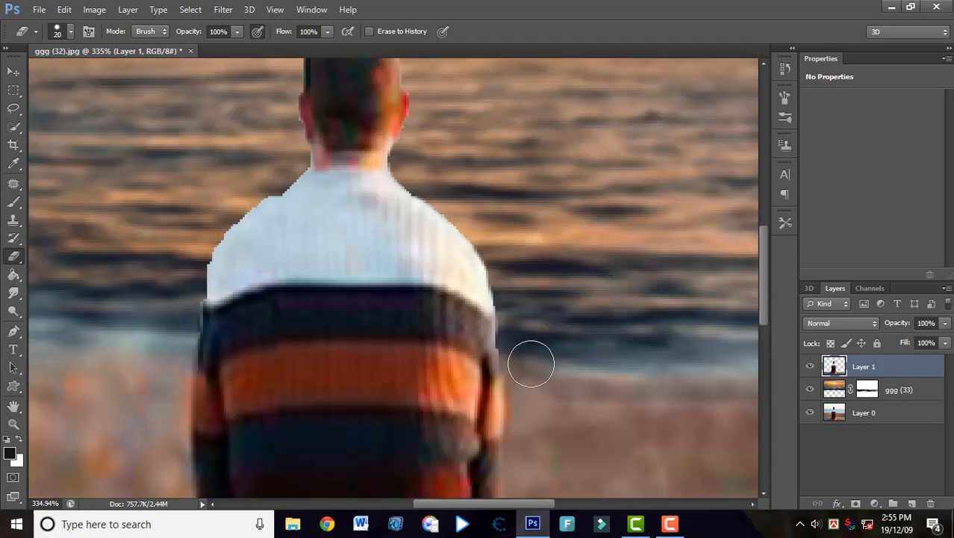
pyautogui.moveTo(528, 370)
pyautogui.mouseDown()
pyautogui.moveTo(538, 495)
pyautogui.moveTo(508, 373)
pyautogui.mouseUp()
pyautogui.moveTo(188, 240)
pyautogui.mouseDown()
pyautogui.moveTo(204, 252)
pyautogui.moveTo(187, 239)
pyautogui.moveTo(252, 170)
pyautogui.moveTo(260, 177)
pyautogui.moveTo(287, 163)
pyautogui.moveTo(270, 160)
pyautogui.moveTo(277, 168)
pyautogui.moveTo(287, 162)
pyautogui.mouseUp()
pyautogui.scroll(2, 288, 163)
pyautogui.scroll(4, 277, 168)
# Lasso the wooden boardwalk strip on Layer 1, raise its saturation to +43, and deselect.
pyautogui.scroll(-9, 300, 196)
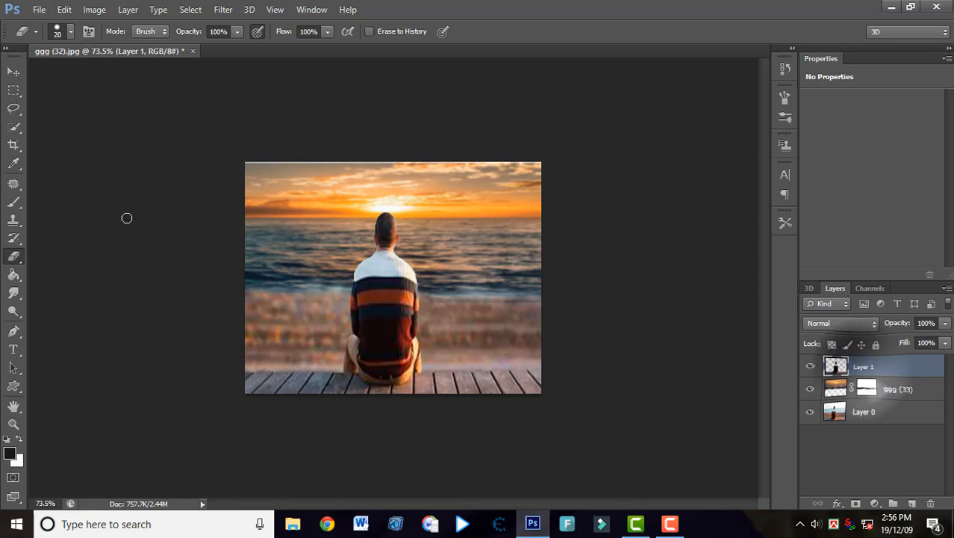
pyautogui.click(13, 108)
pyautogui.moveTo(227, 336)
pyautogui.mouseDown()
pyautogui.moveTo(469, 347)
pyautogui.moveTo(551, 335)
pyautogui.moveTo(560, 367)
pyautogui.moveTo(234, 409)
pyautogui.mouseUp()
pyautogui.moveTo(230, 337); pyautogui.dragTo(232, 341)
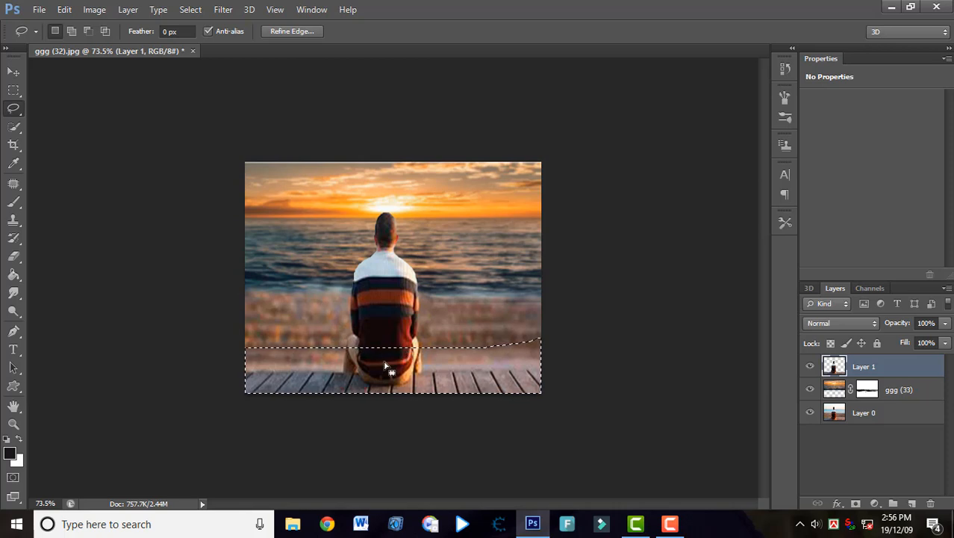
pyautogui.hotkey('ctrl', 'u')
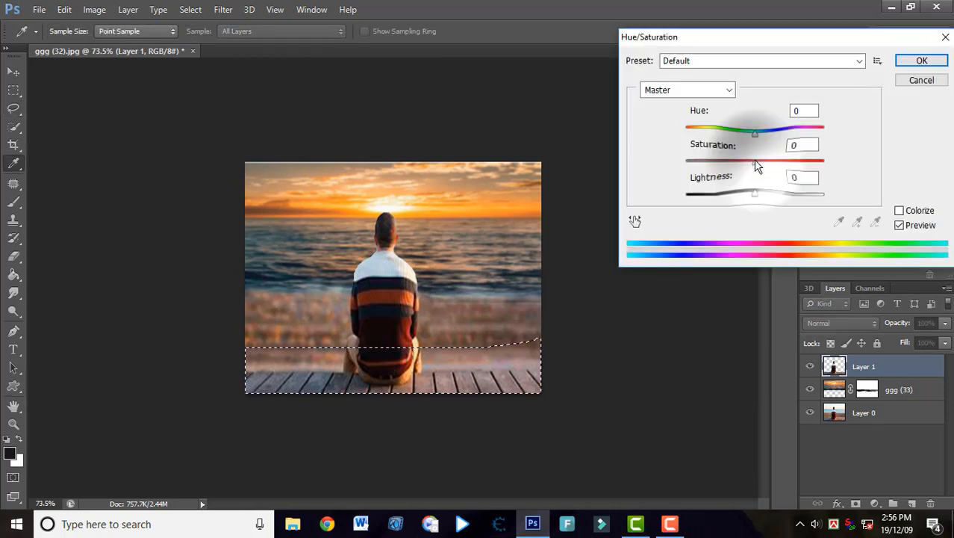
pyautogui.moveTo(756, 164); pyautogui.dragTo(797, 171)
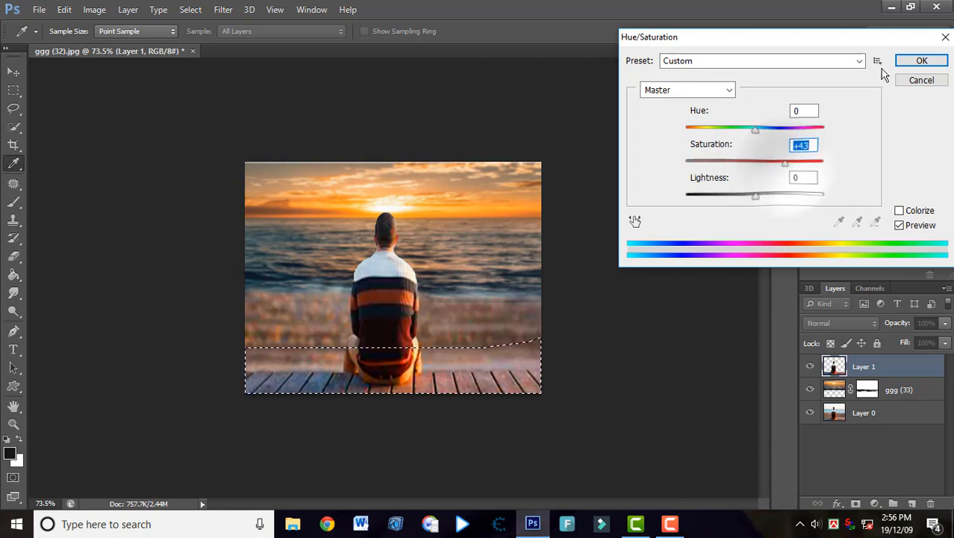
pyautogui.click(920, 61)
pyautogui.hotkey('ctrl', 'd')
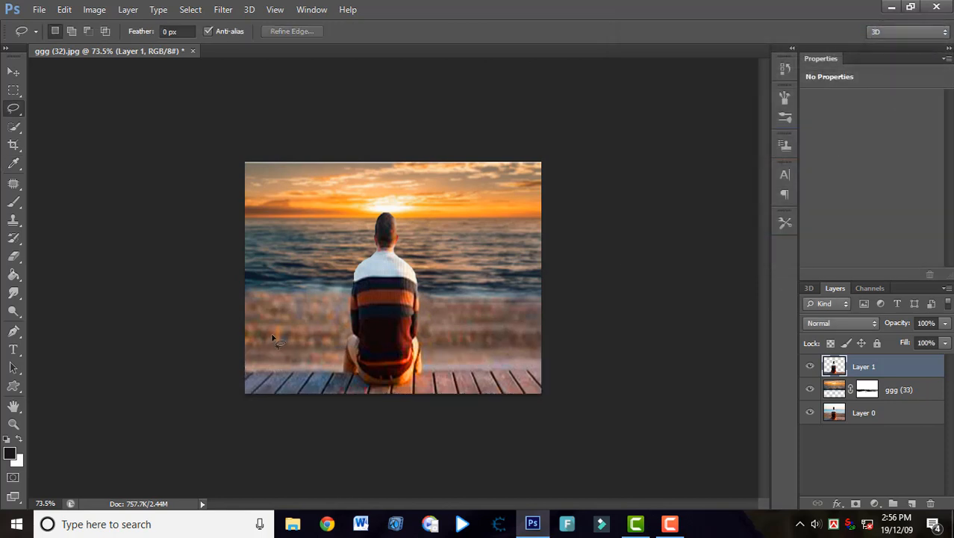
# Compare the composite with the original photo by hiding and reshowing Layer 1 and the ggg (33) layer.
pyautogui.scroll(-6, 355, 254)
pyautogui.scroll(4, 356, 255)
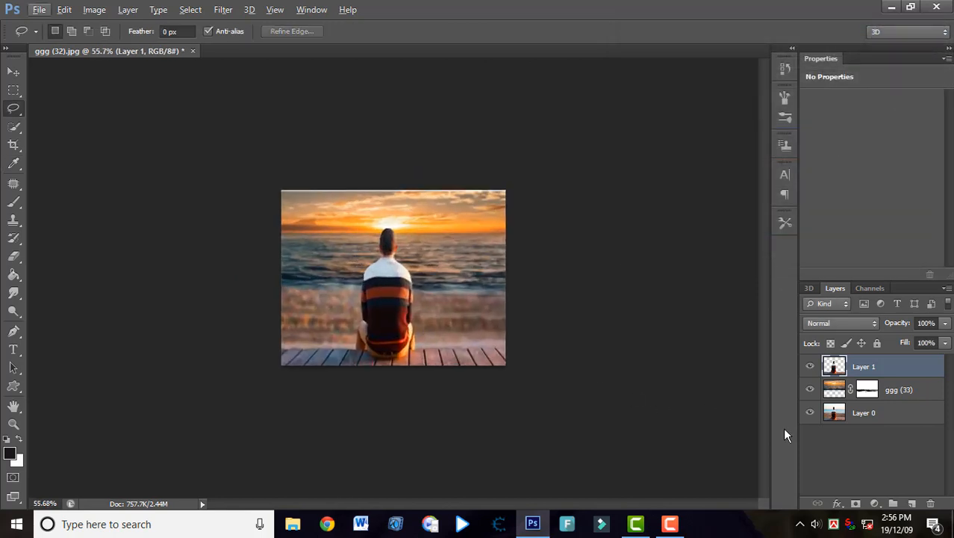
pyautogui.click(809, 367)
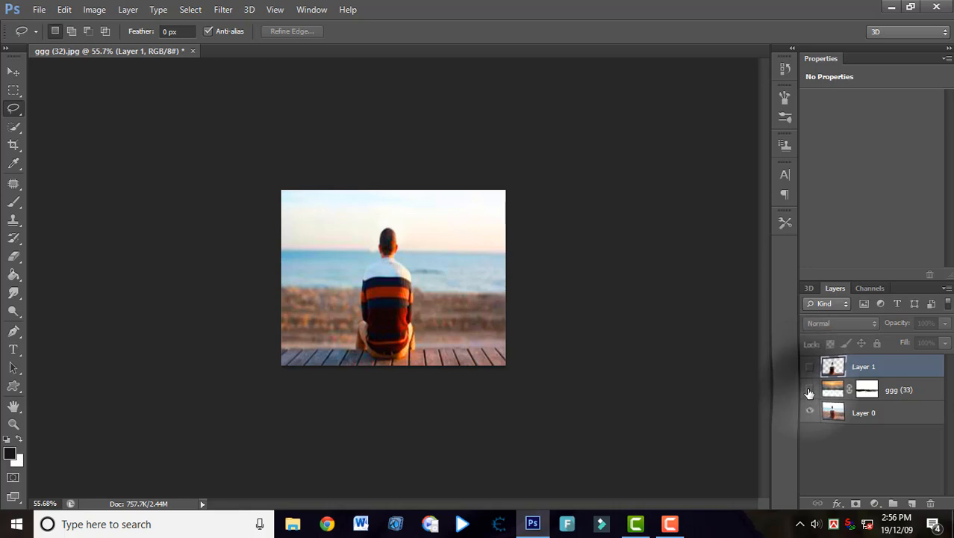
pyautogui.click(809, 389)
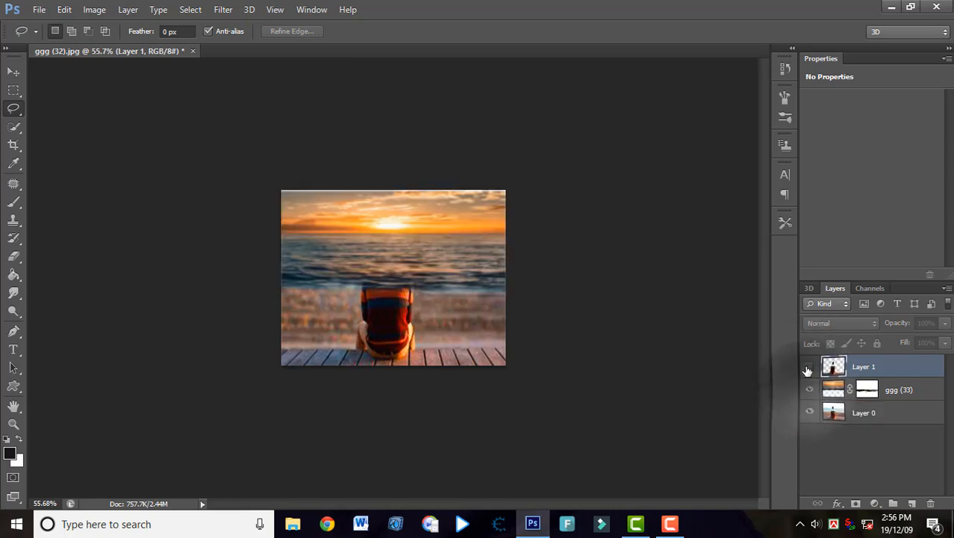
pyautogui.click(810, 366)
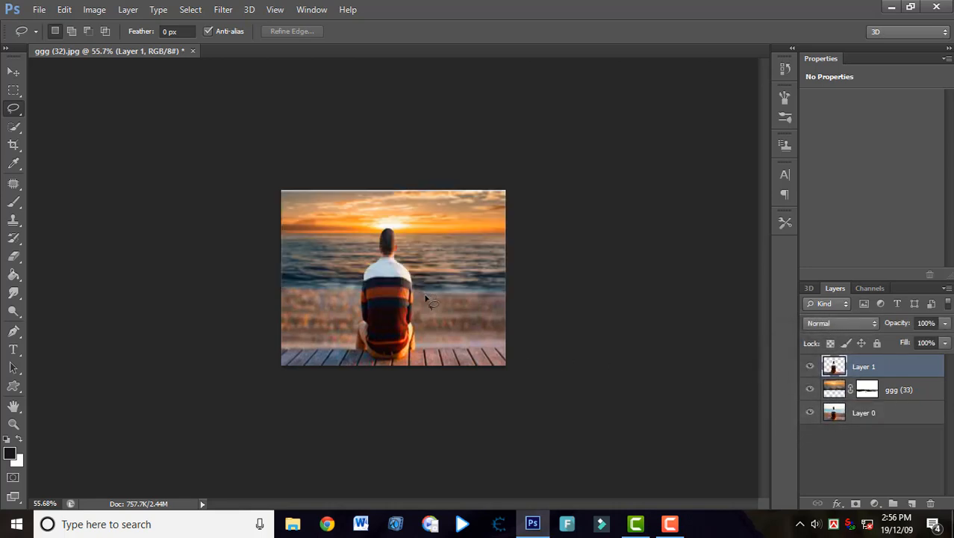
# Paint on Layer 0 along the shoreline beside the man with the 45 px brush at 35% opacity.
pyautogui.click(857, 416)
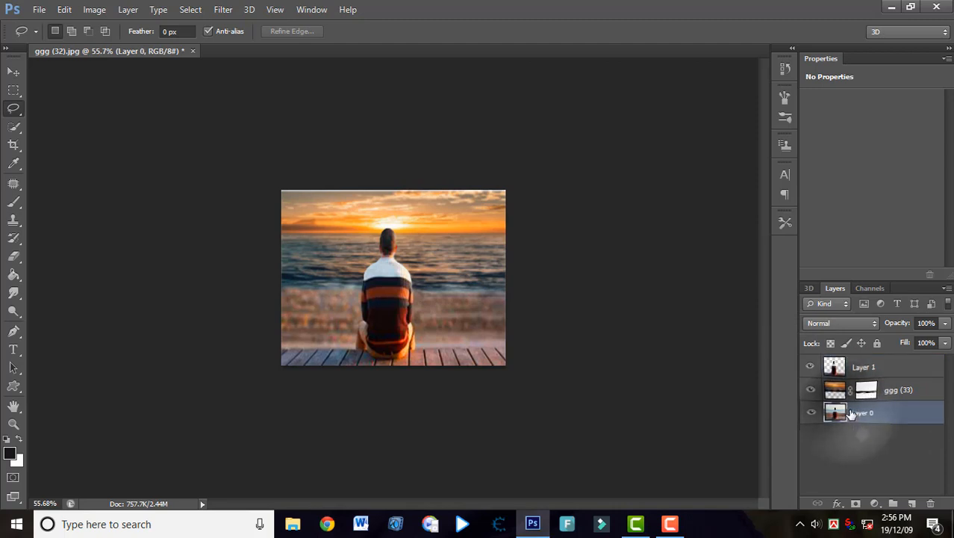
pyautogui.click(14, 201)
pyautogui.moveTo(334, 287)
pyautogui.mouseDown()
pyautogui.moveTo(298, 313)
pyautogui.moveTo(287, 284)
pyautogui.moveTo(308, 287)
pyautogui.moveTo(291, 287)
pyautogui.mouseUp()
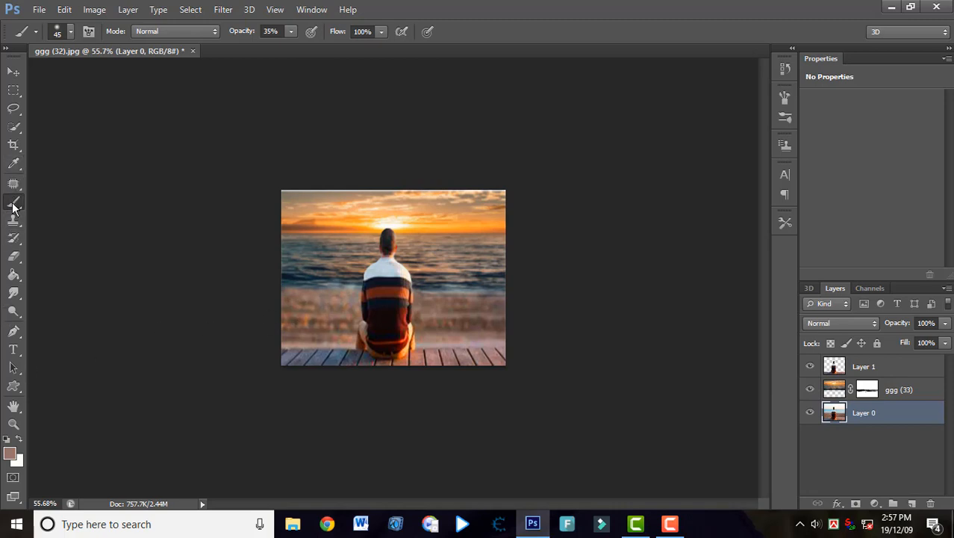
# Set the foreground colour to #555150 and paint over the sand on Layer 0 with the 80 px brush at 17% opacity.
pyautogui.click(11, 453)
pyautogui.click(576, 220)
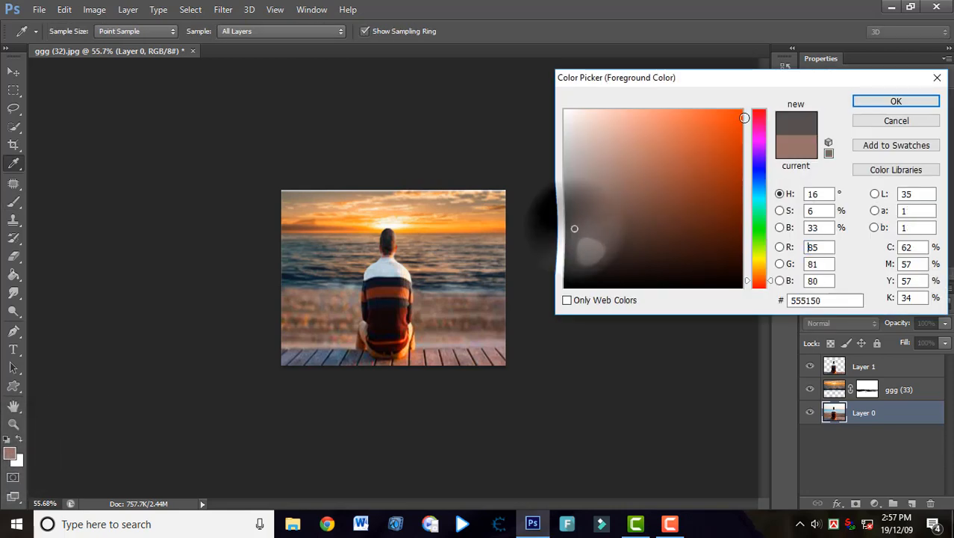
pyautogui.click(870, 100)
pyautogui.click(70, 31)
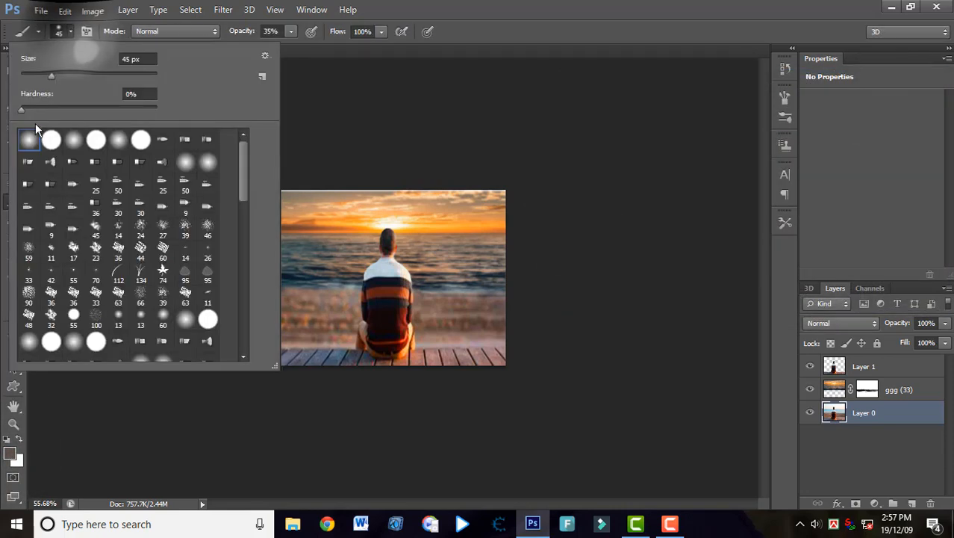
pyautogui.click(71, 30)
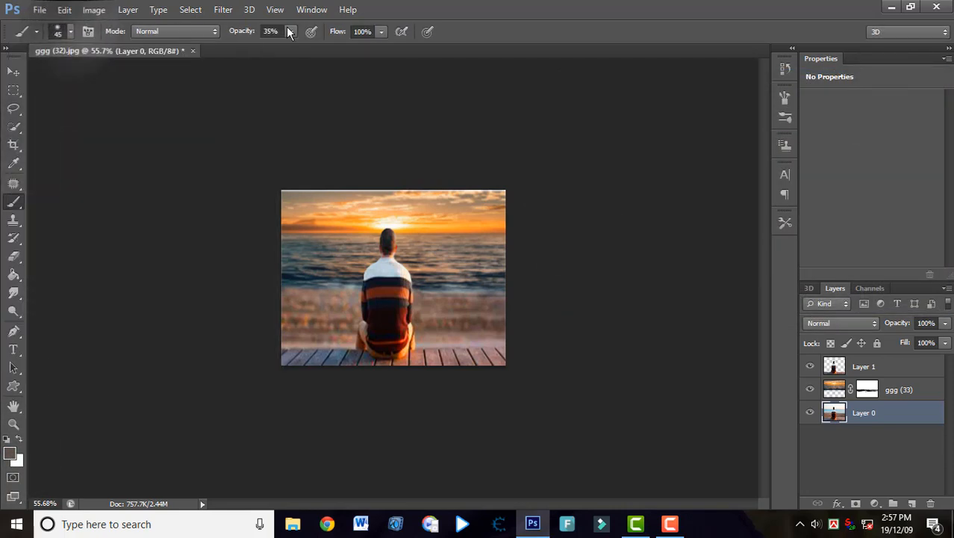
pyautogui.moveTo(288, 32); pyautogui.dragTo(278, 44)
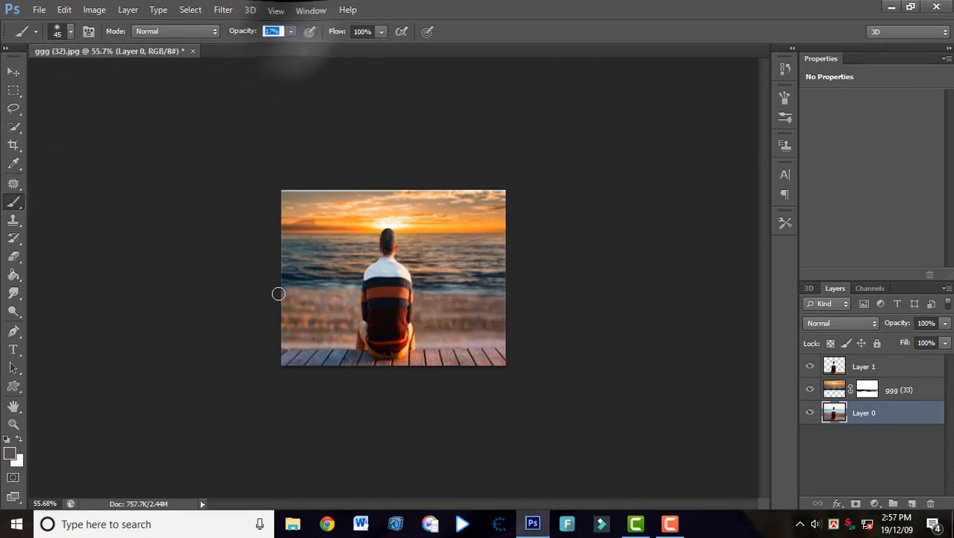
pyautogui.moveTo(277, 290)
pyautogui.mouseDown()
pyautogui.moveTo(298, 280)
pyautogui.moveTo(261, 276)
pyautogui.moveTo(335, 299)
pyautogui.moveTo(509, 326)
pyautogui.moveTo(420, 286)
pyautogui.moveTo(485, 299)
pyautogui.moveTo(470, 295)
pyautogui.moveTo(337, 294)
pyautogui.moveTo(300, 283)
pyautogui.moveTo(430, 309)
pyautogui.mouseUp()
pyautogui.hotkey('ctrl', 'z')
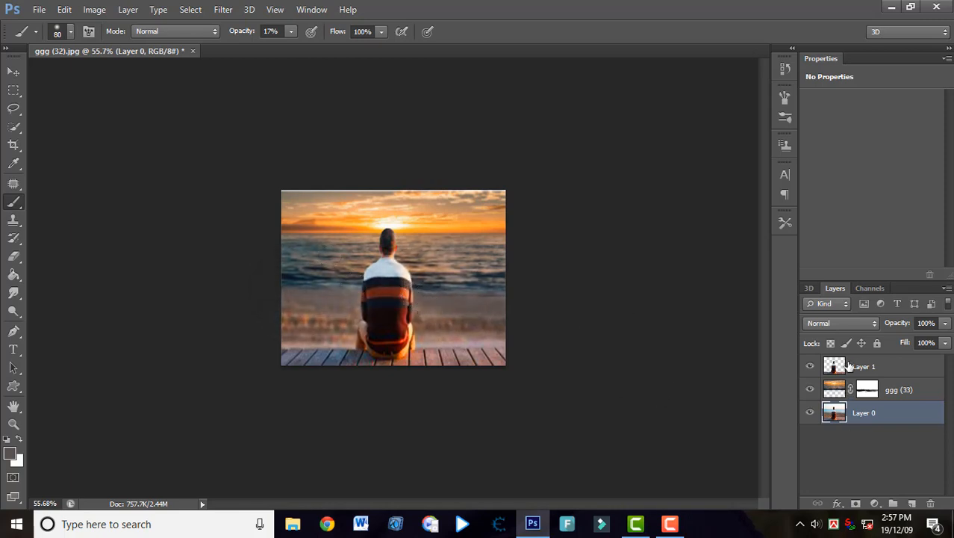
# Retouch the left end of the waterline on the ggg (33) layer with the 25 px Clone Stamp at 100% opacity.
pyautogui.click(837, 390)
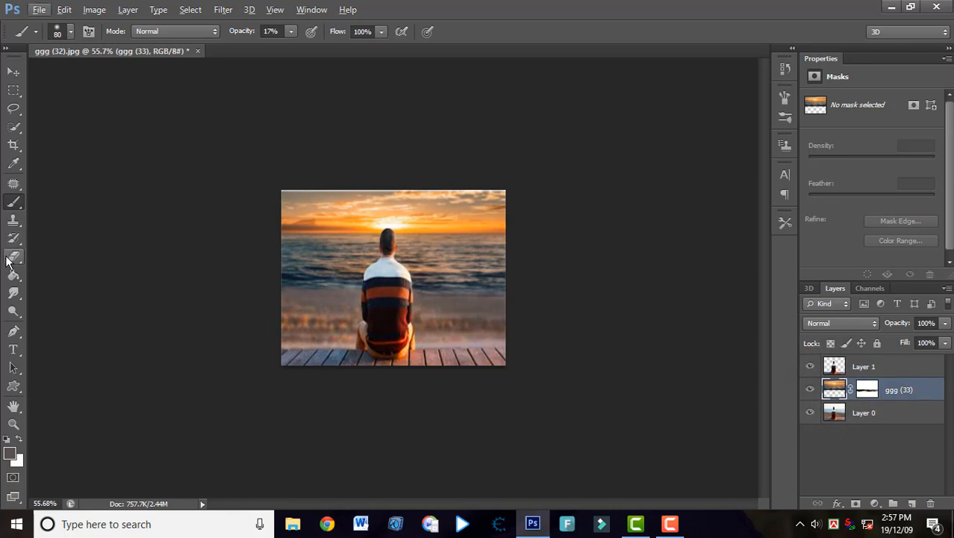
pyautogui.click(13, 221)
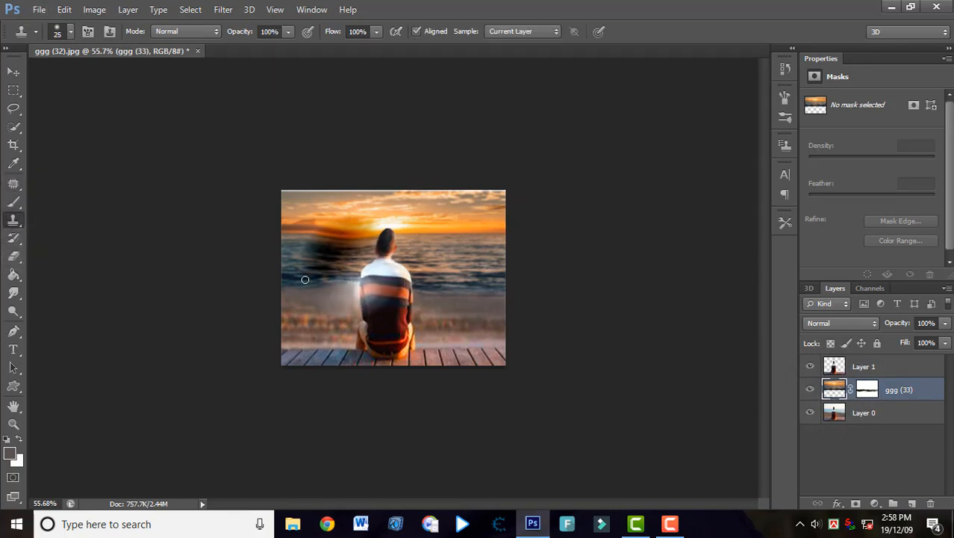
pyautogui.click(281, 285)
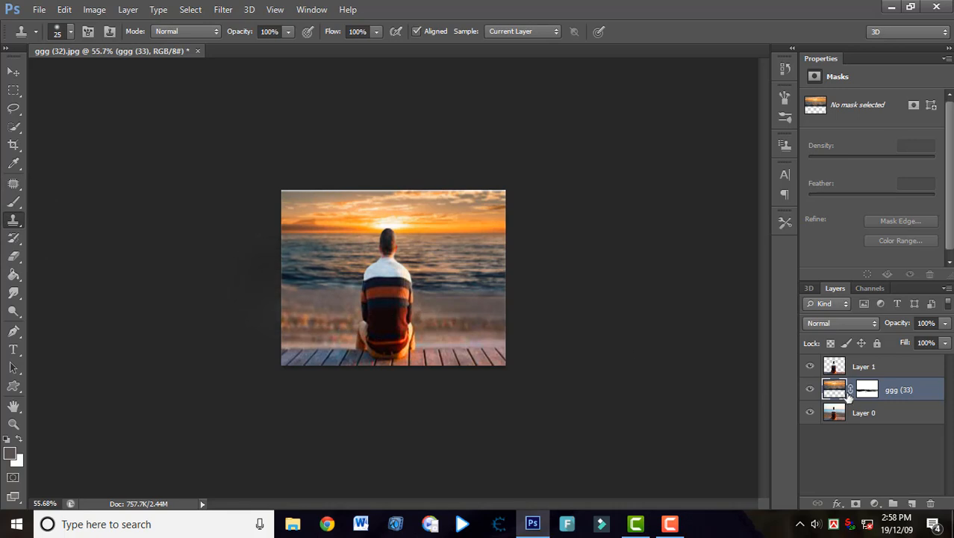
pyautogui.click(838, 390)
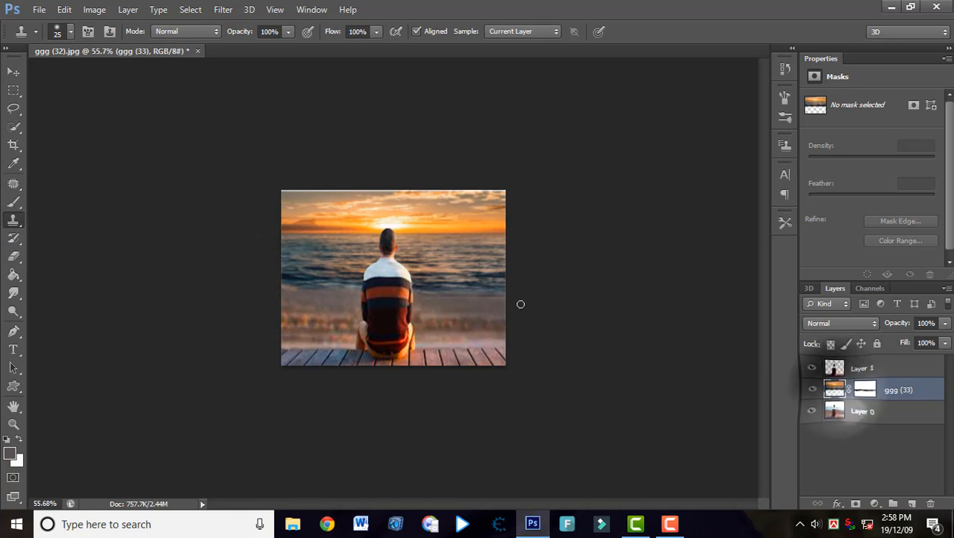
pyautogui.click(300, 286)
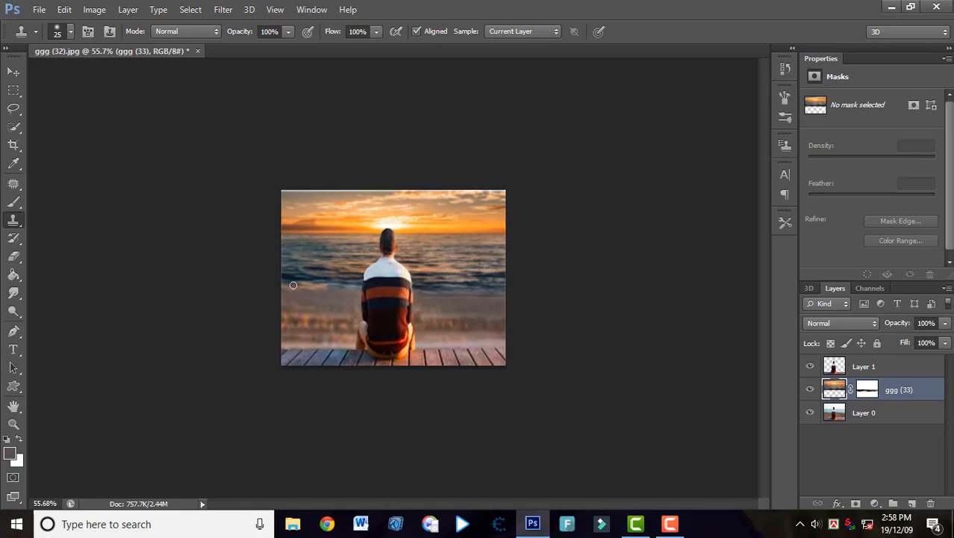
pyautogui.hotkey('alt', '[')
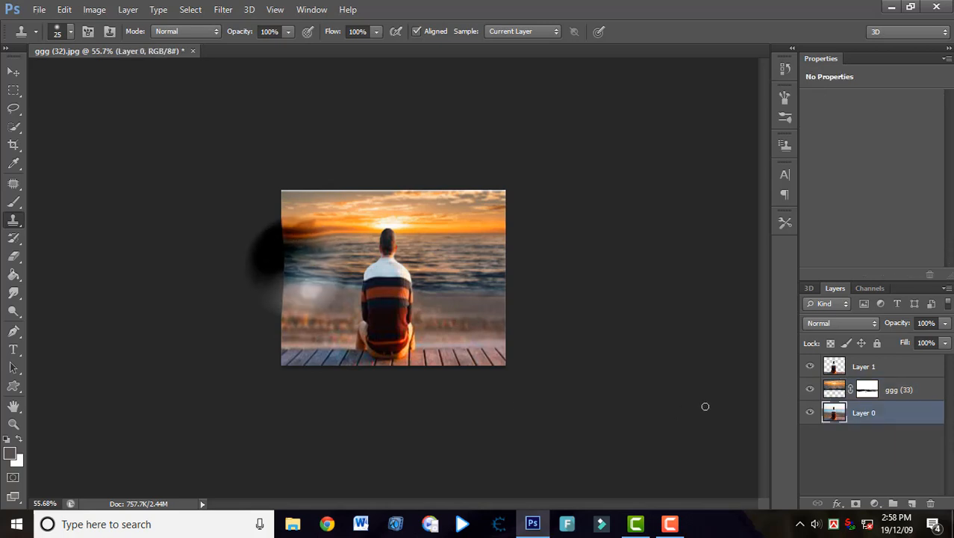
# Clone along the shoreline on both sides of the man on the ggg (33) layer to blend the sea into the sand.
pyautogui.click(835, 389)
pyautogui.click(274, 273)
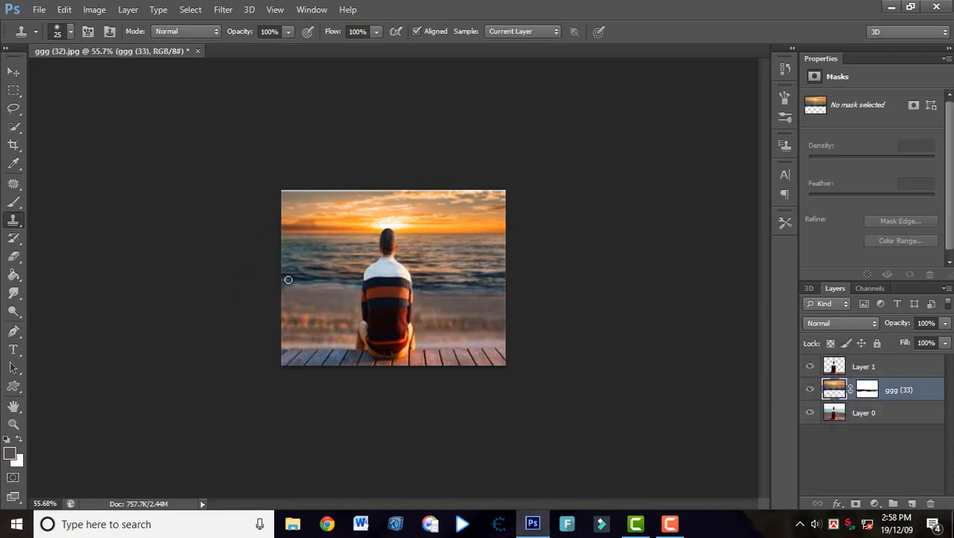
pyautogui.moveTo(286, 285)
pyautogui.mouseDown()
pyautogui.moveTo(293, 254)
pyautogui.moveTo(297, 292)
pyautogui.moveTo(289, 288)
pyautogui.moveTo(337, 291)
pyautogui.mouseUp()
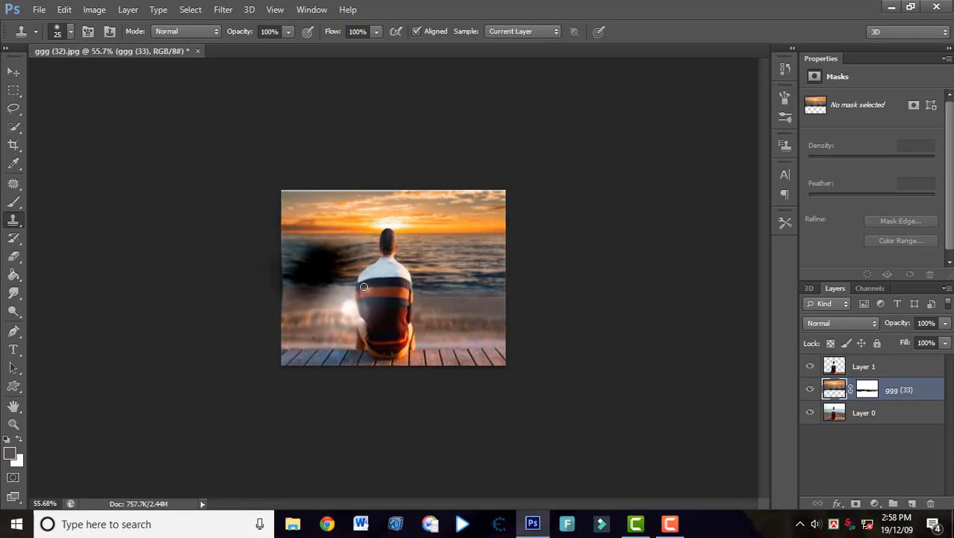
pyautogui.moveTo(282, 282); pyautogui.dragTo(283, 292)
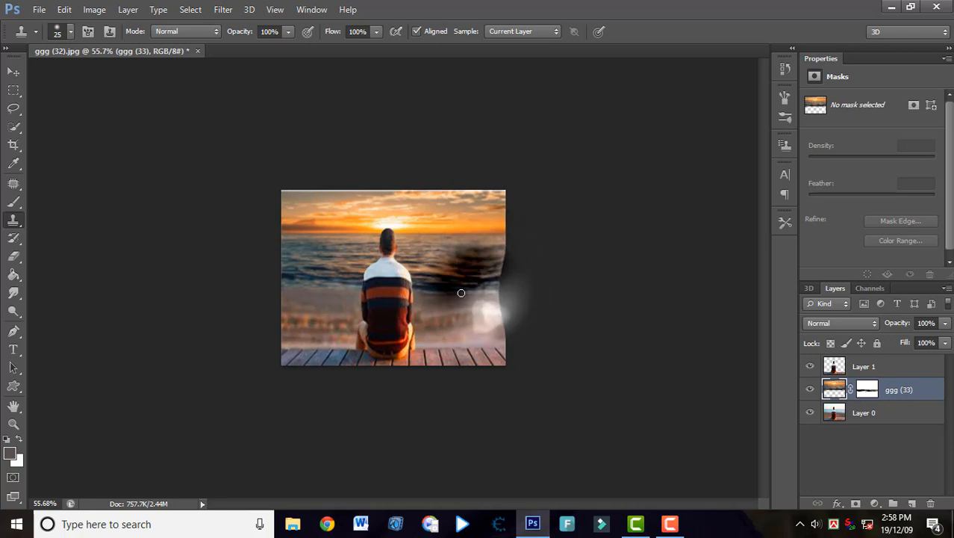
pyautogui.scroll(-2, 484, 285)
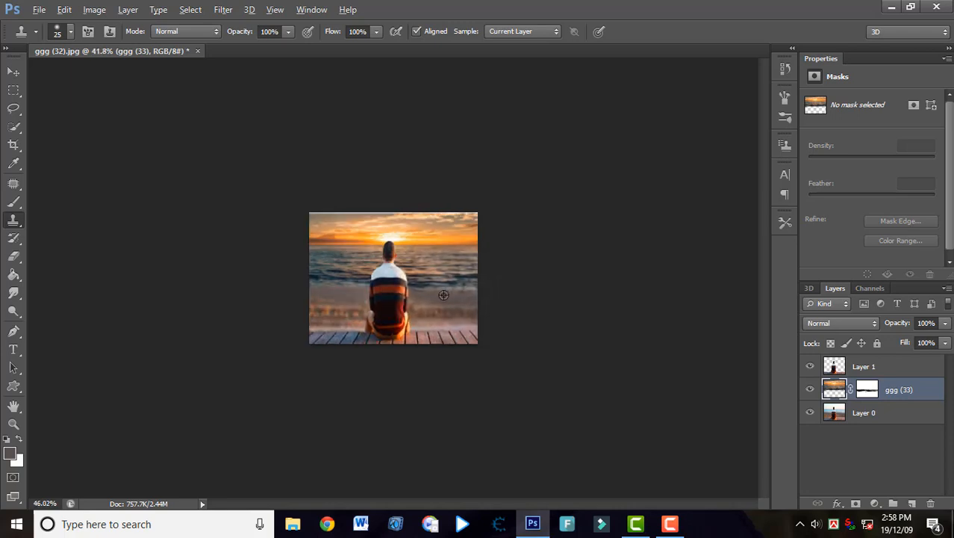
pyautogui.scroll(2, 443, 294)
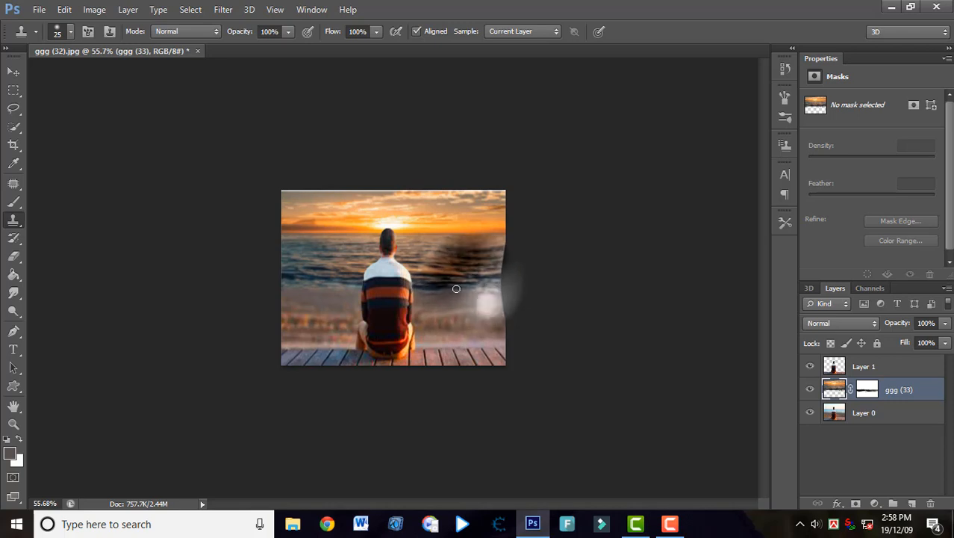
pyautogui.scroll(-2, 458, 296)
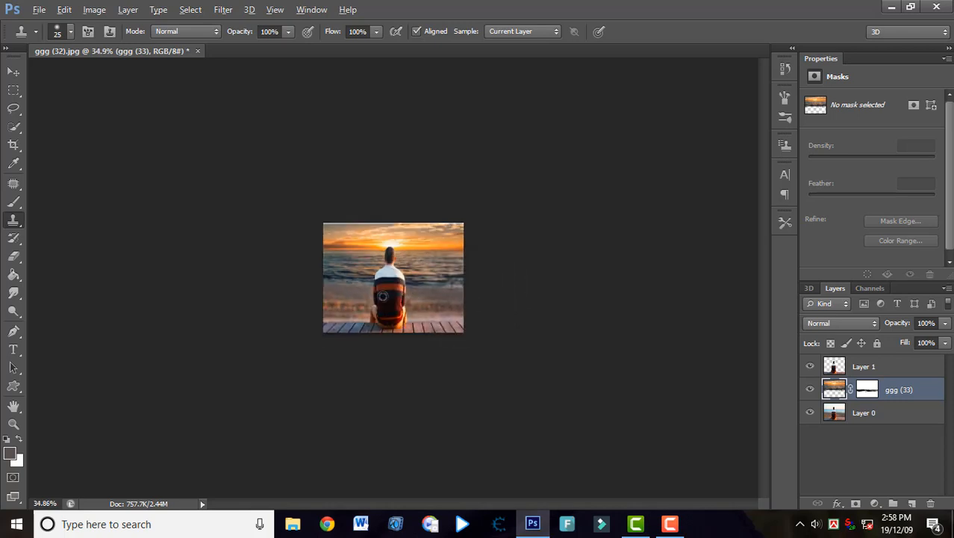
pyautogui.scroll(3, 382, 296)
pyautogui.scroll(3, 393, 325)
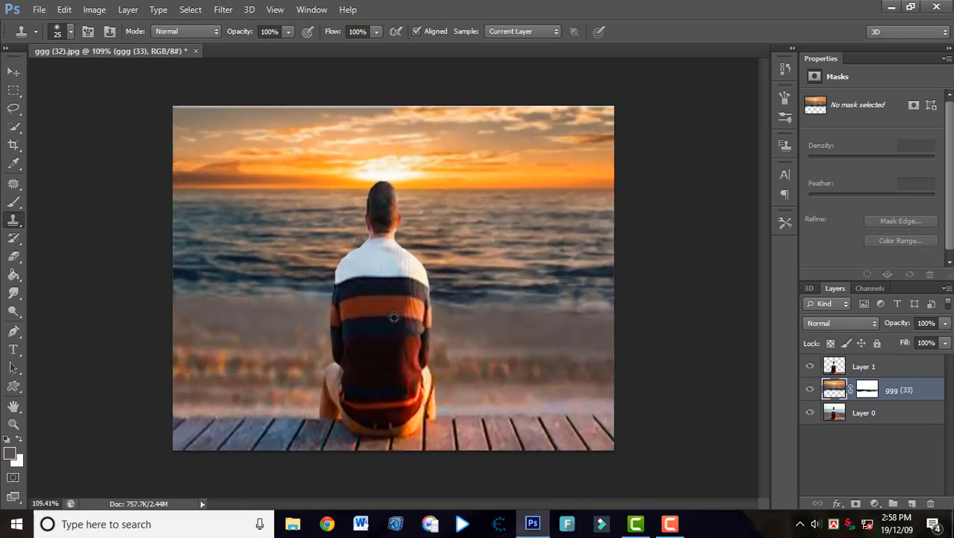
pyautogui.scroll(-1, 387, 317)
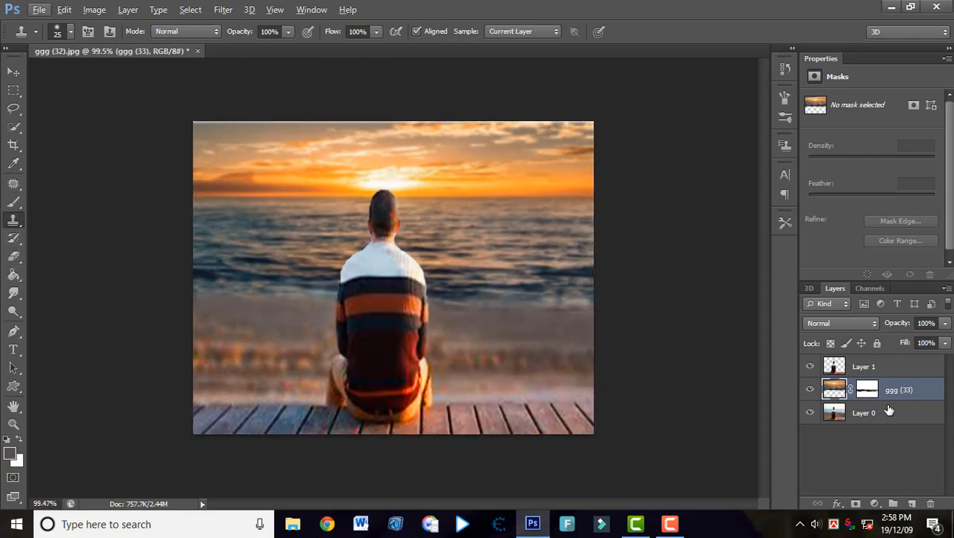
# Apply a Selective Color adjustment to Layer 1 with the Reds' Black set to +35%.
pyautogui.click(862, 367)
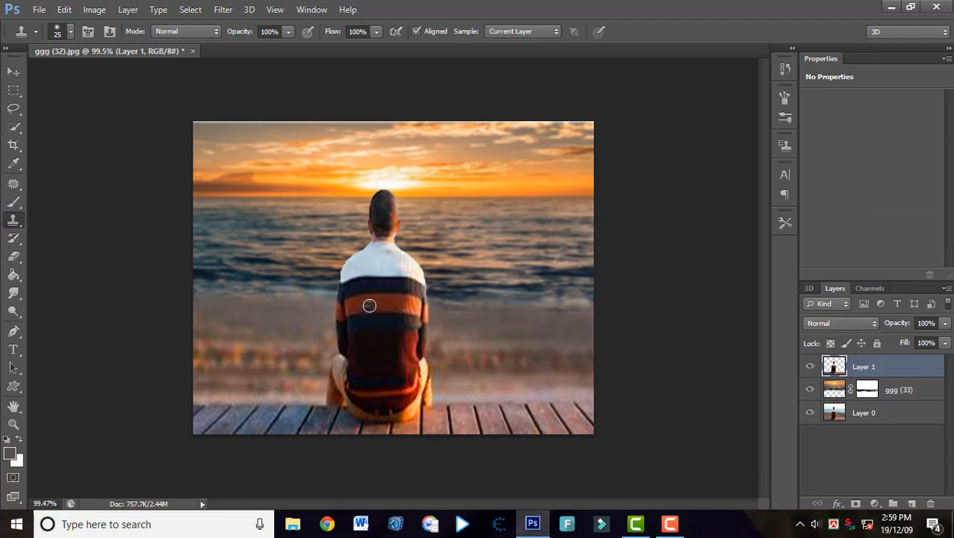
pyautogui.scroll(-2, 363, 305)
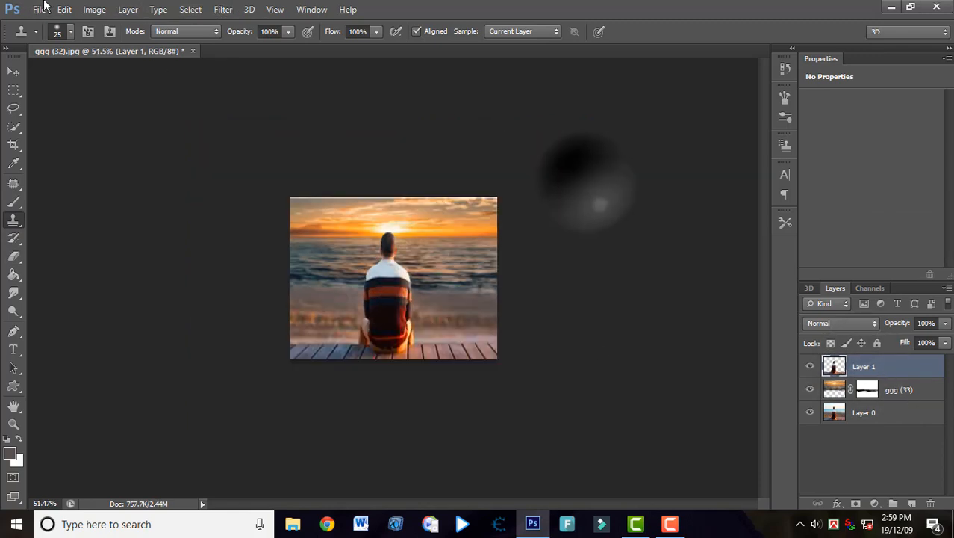
pyautogui.click(94, 9)
pyautogui.moveTo(112, 45)
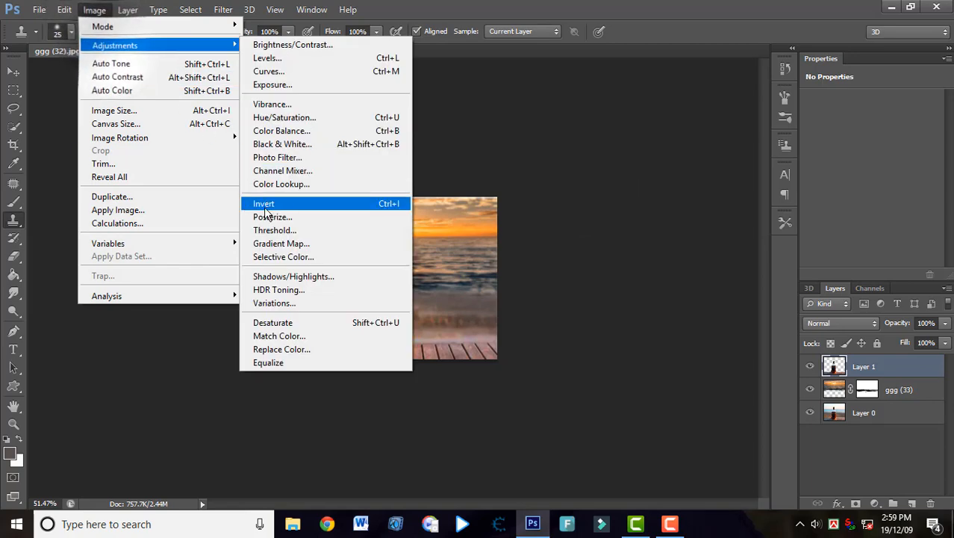
pyautogui.click(283, 256)
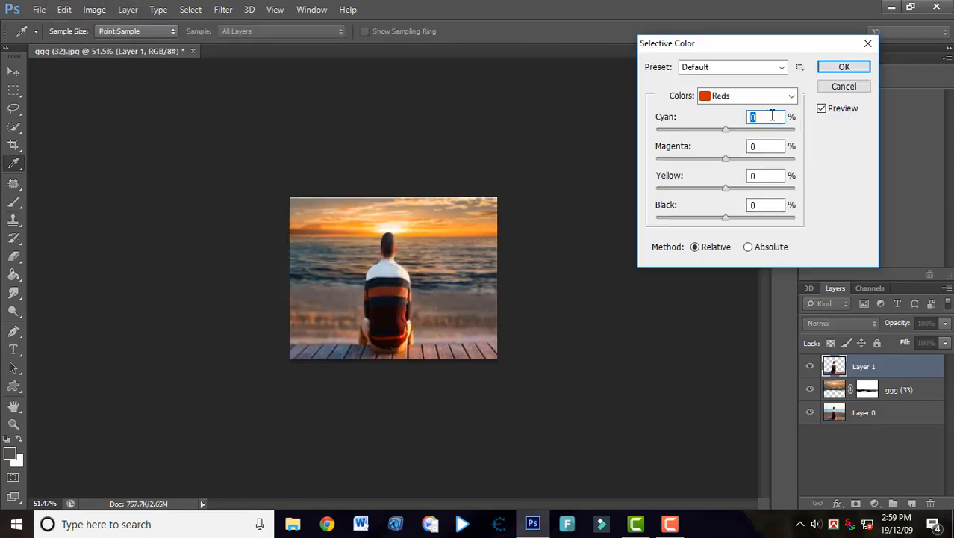
pyautogui.moveTo(724, 224); pyautogui.dragTo(705, 219)
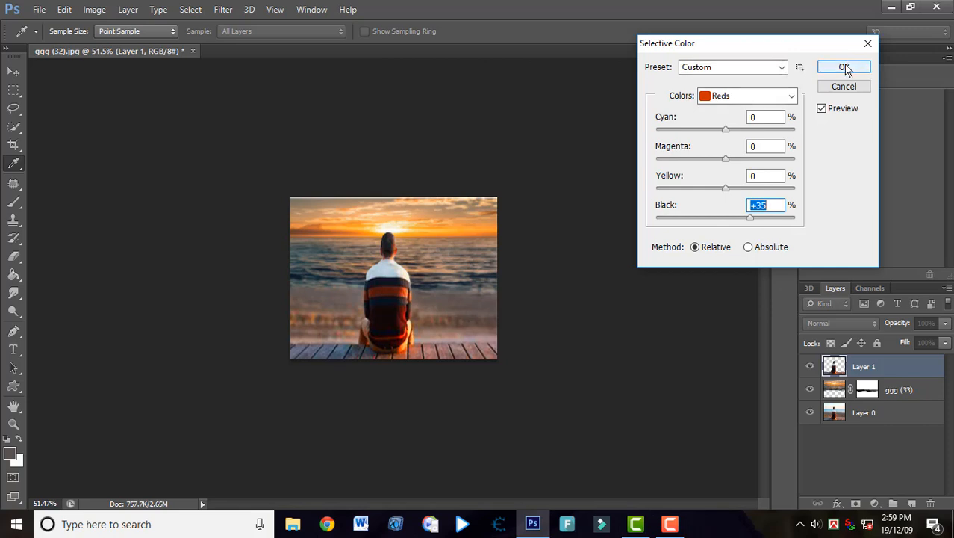
pyautogui.click(843, 67)
pyautogui.press('s')
pyautogui.scroll(2, 460, 338)
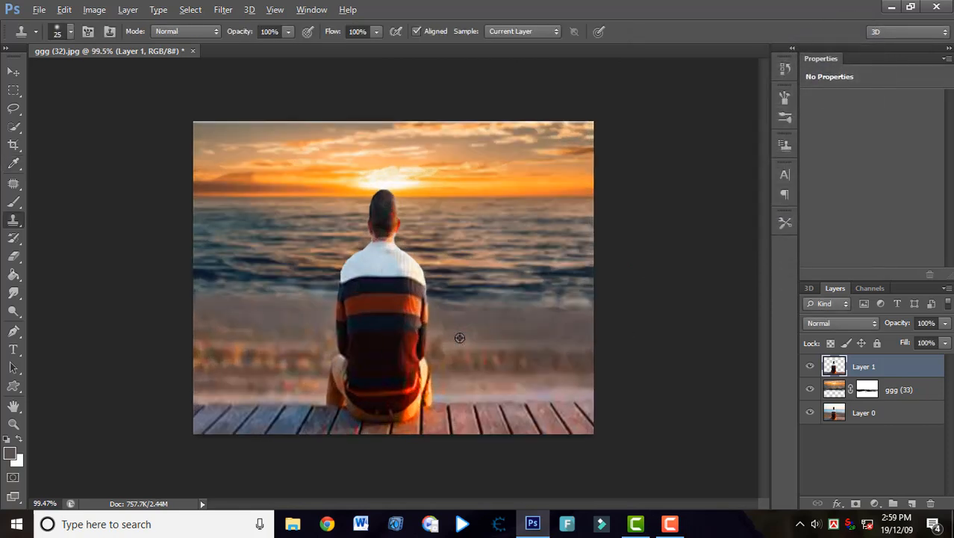
pyautogui.scroll(-3, 459, 338)
pyautogui.scroll(-2, 460, 337)
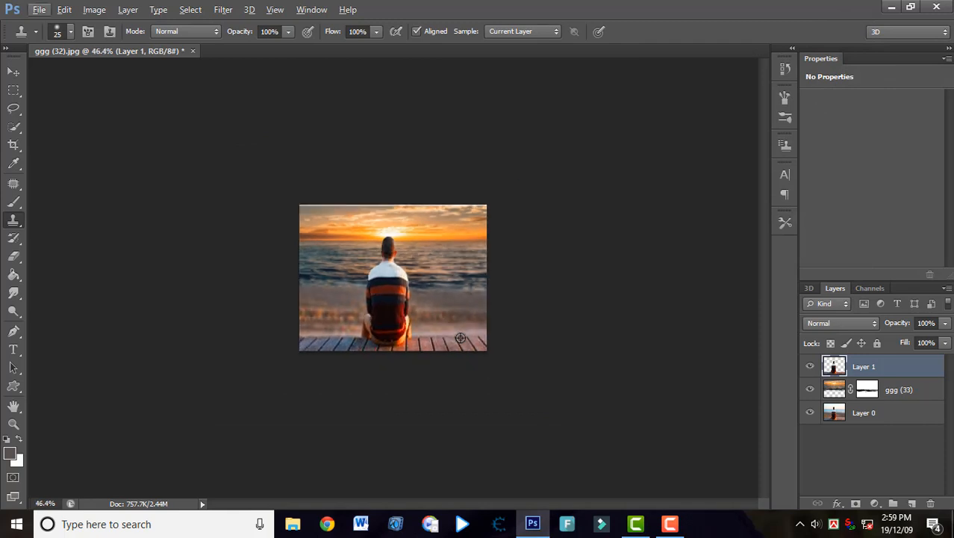
# Save the composite to the Desktop as a JPEG named "sun rice" at maximum quality 12.
pyautogui.hotkey('ctrl', 'shift', 's')
pyautogui.click(687, 317)
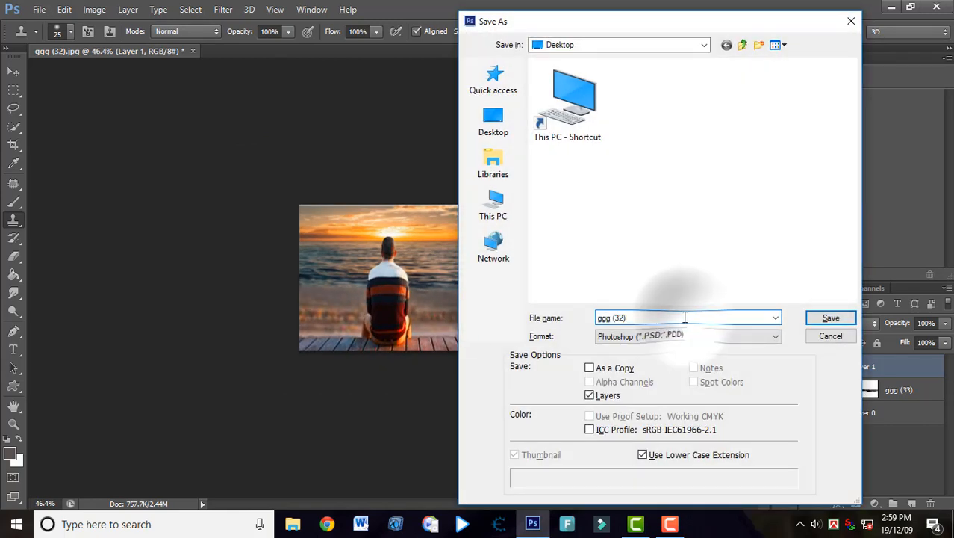
pyautogui.press('BackSpace')
pyautogui.press('BackSpace')
pyautogui.press('BackSpace')
pyautogui.press('BackSpace')
pyautogui.press('BackSpace')
pyautogui.press('BackSpace')
pyautogui.press('BackSpace')
pyautogui.press('BackSpace')
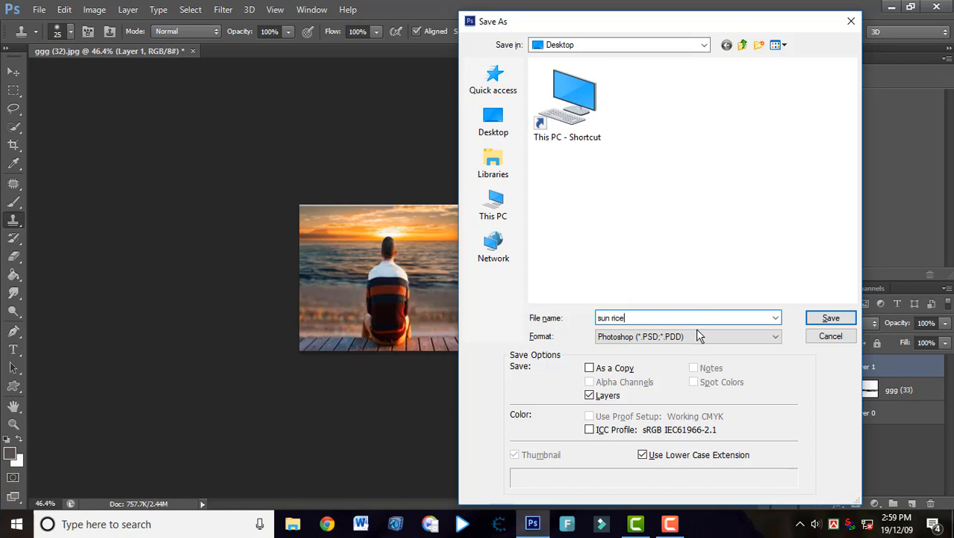
pyautogui.click(694, 333)
pyautogui.click(694, 221)
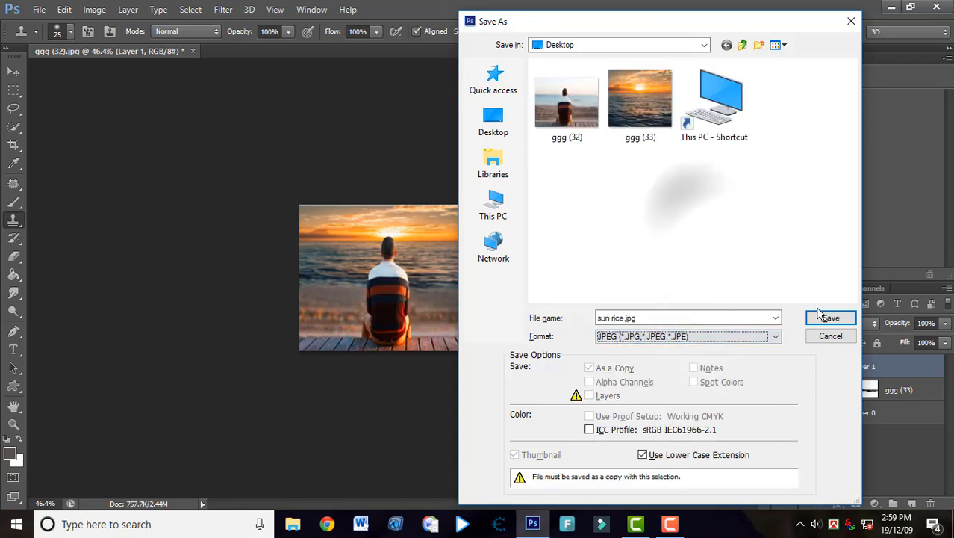
pyautogui.click(830, 317)
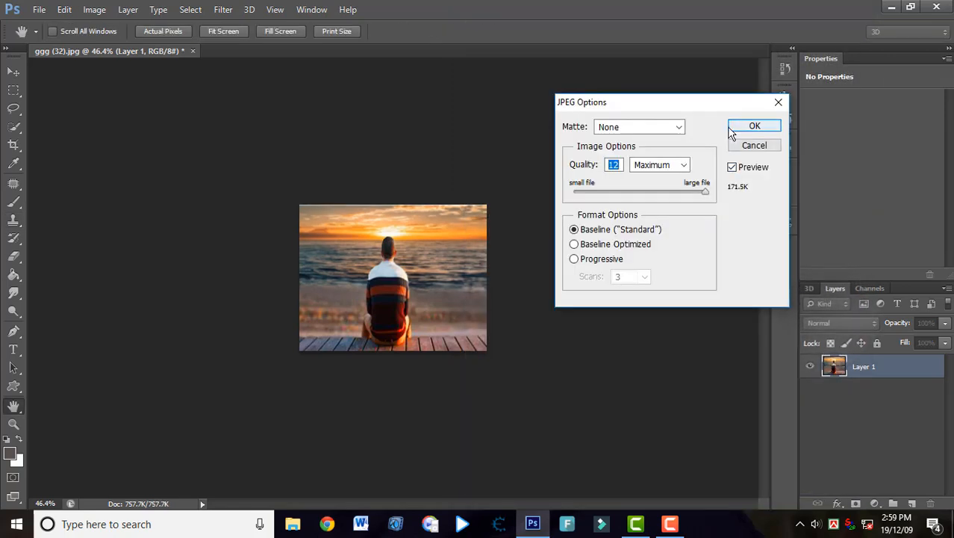
pyautogui.click(735, 127)
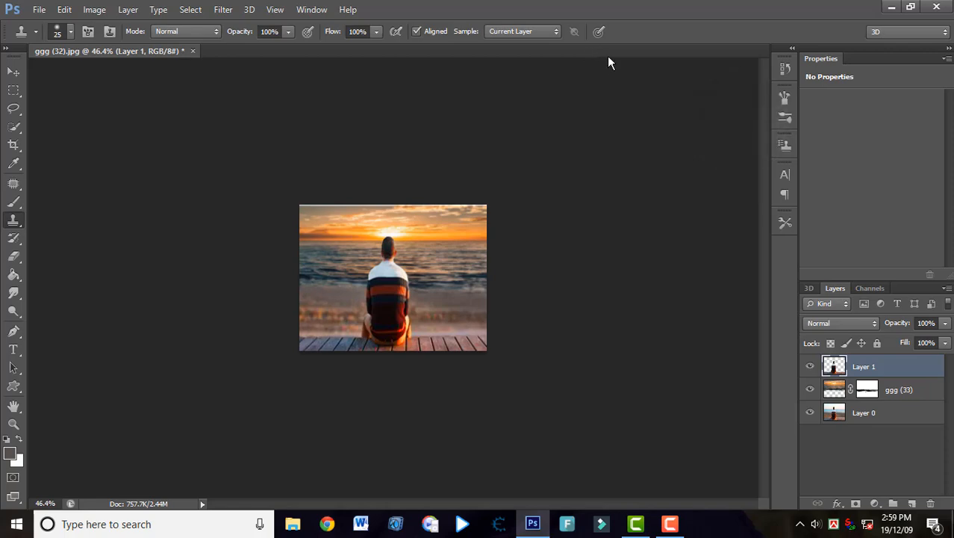
# Switch to the desktop and open sun rice.jpg and the original ggg (32).jpg in Photos to compare them.
pyautogui.click(893, 7)
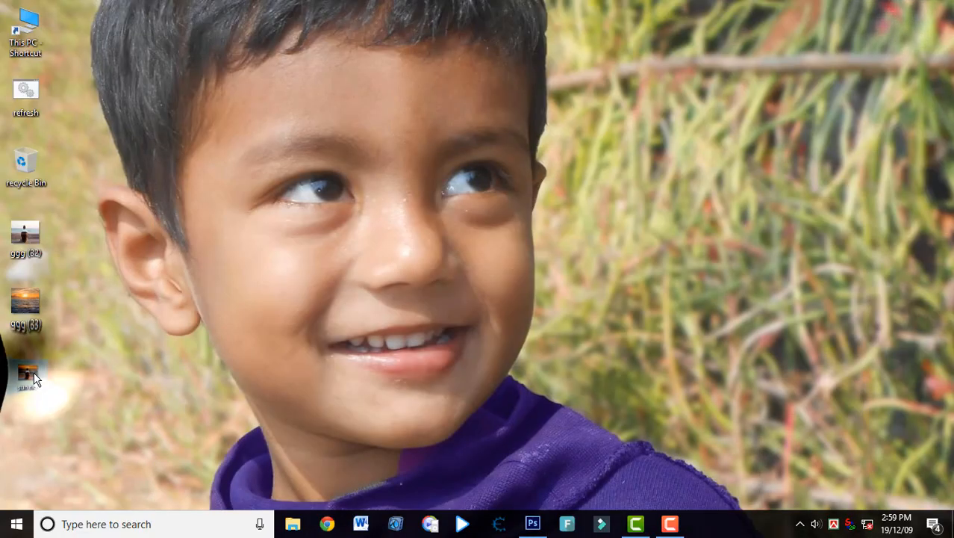
pyautogui.doubleClick(30, 372)
pyautogui.click(907, 12)
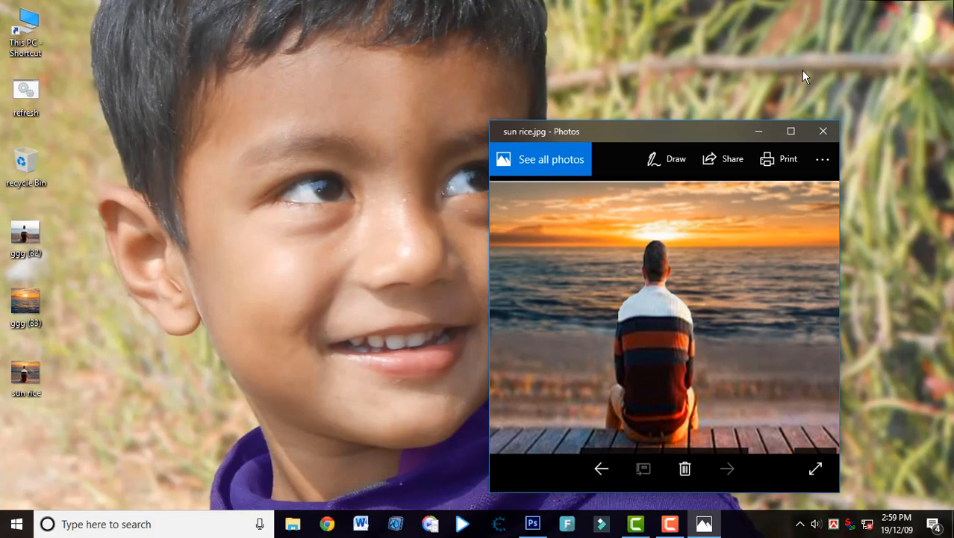
pyautogui.doubleClick(16, 228)
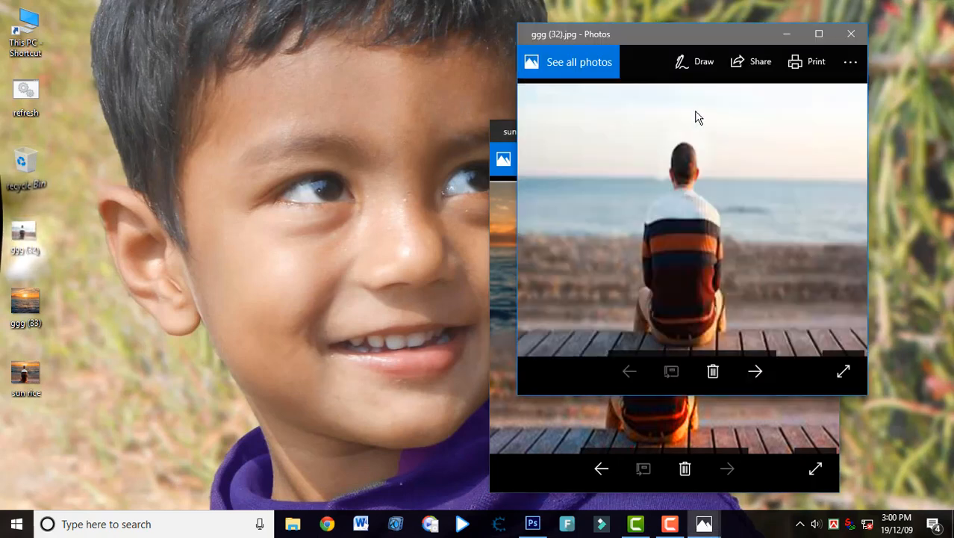